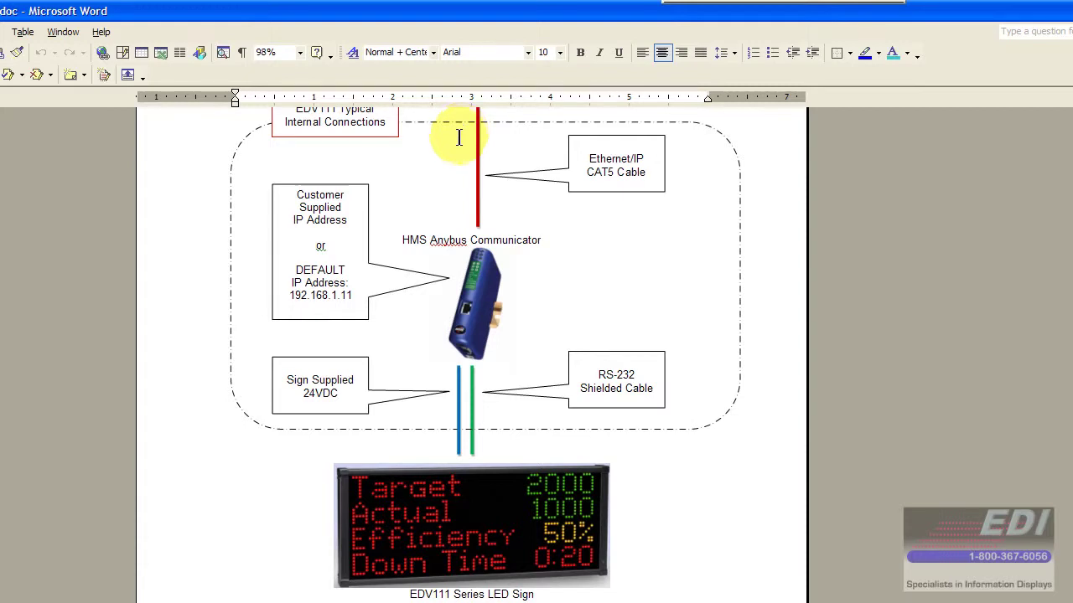
Step: Ping 192.168.1.10 and 192.168.1.11 from a command prompt, then exit it
scroll(456, 166, up, 1)
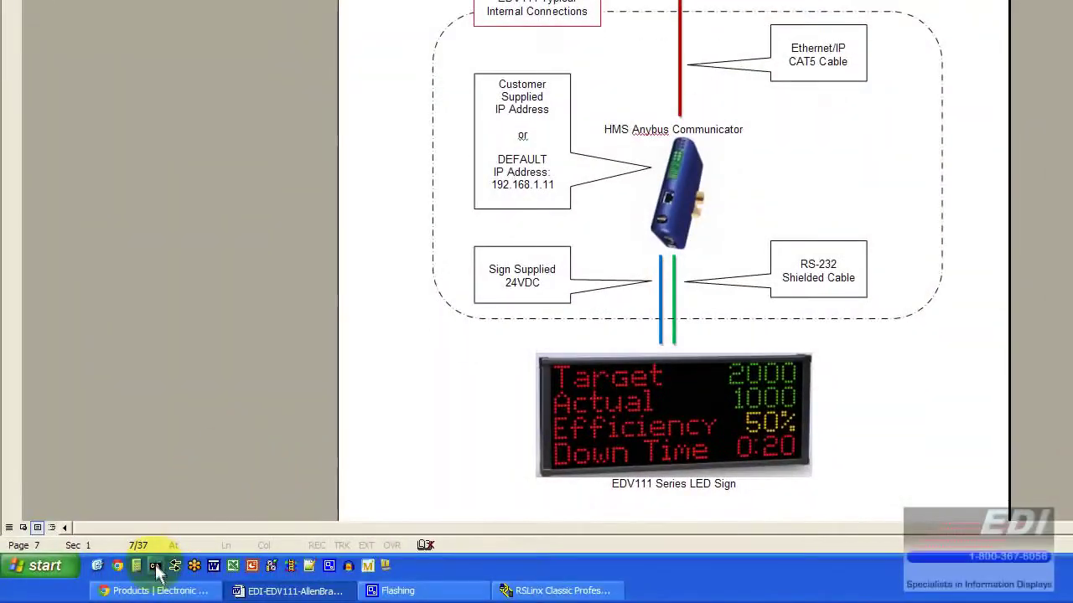
click(156, 567)
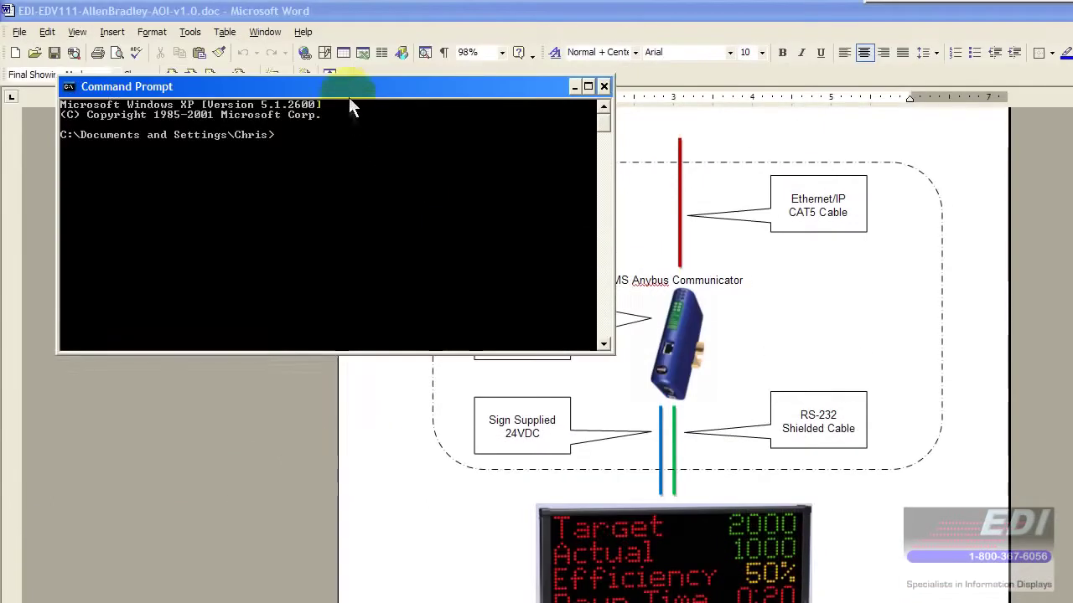
drag(348, 97, 675, 261)
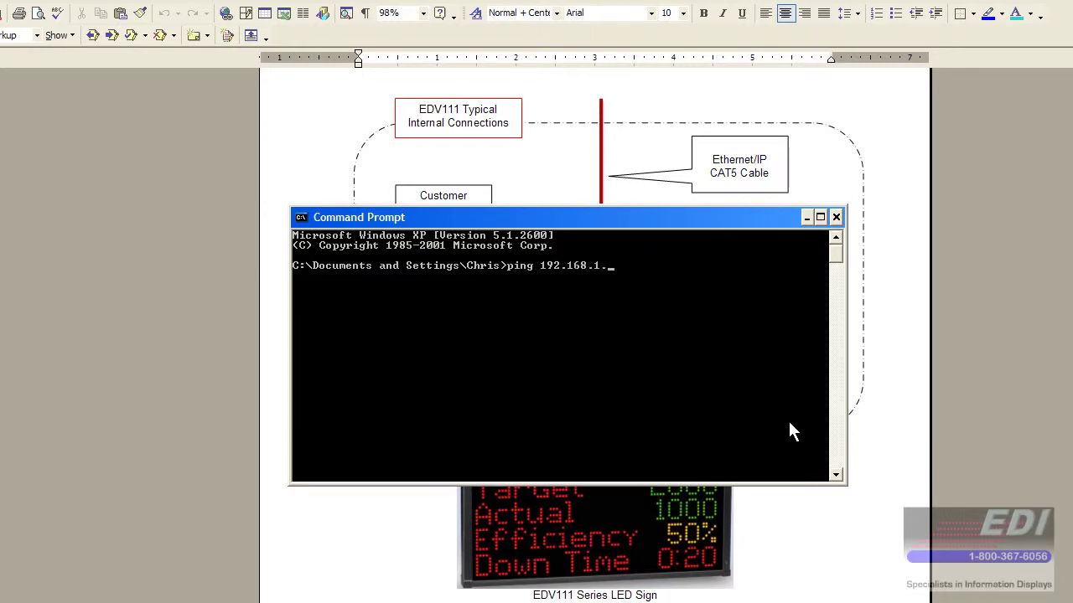
key(Return)
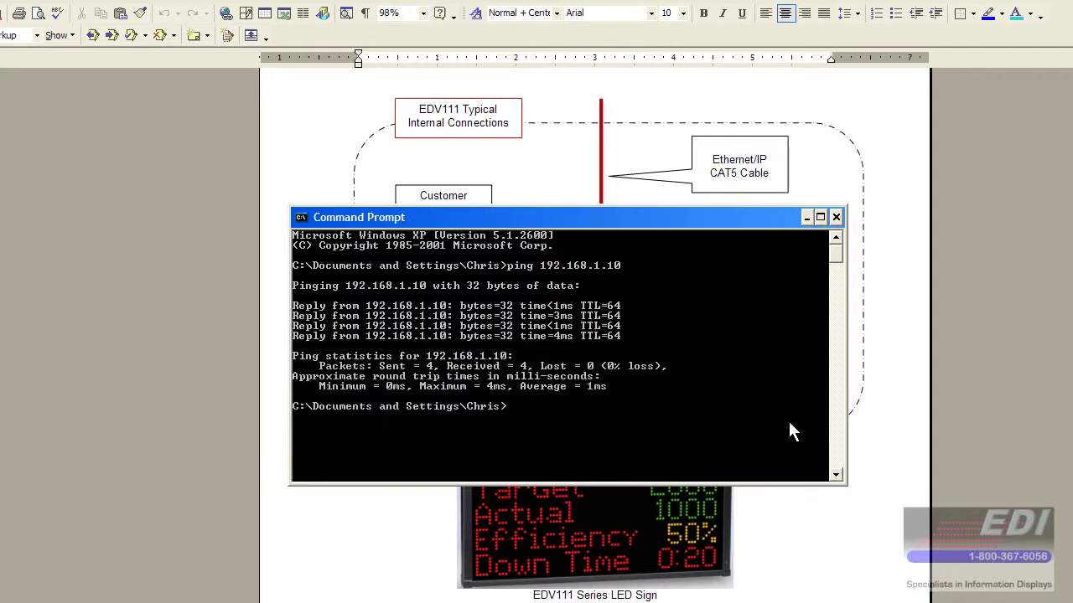
key(BackSpace)
key(Return)
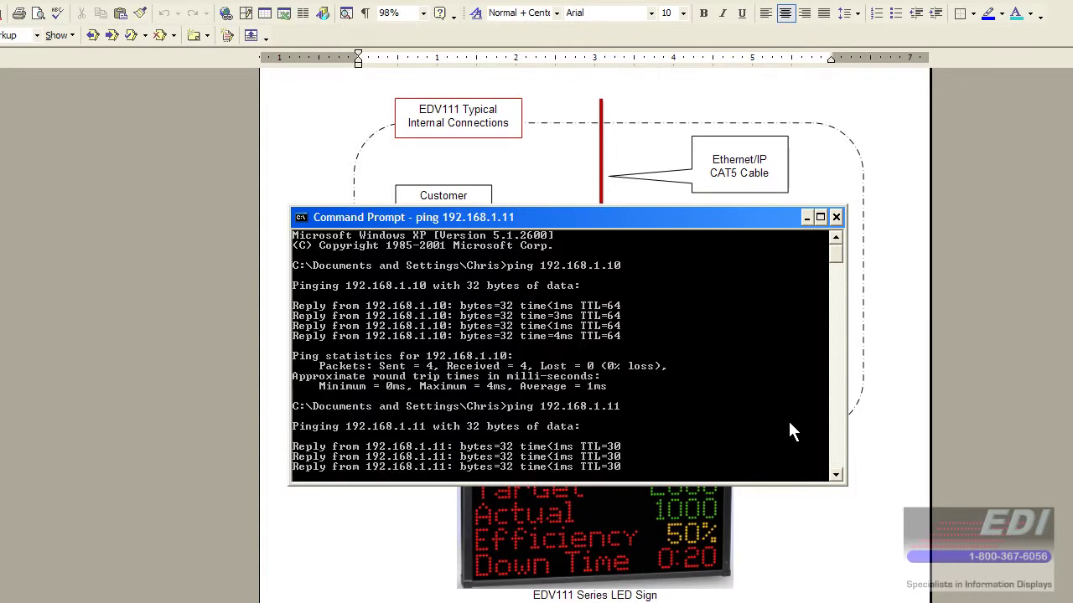
text(exi)
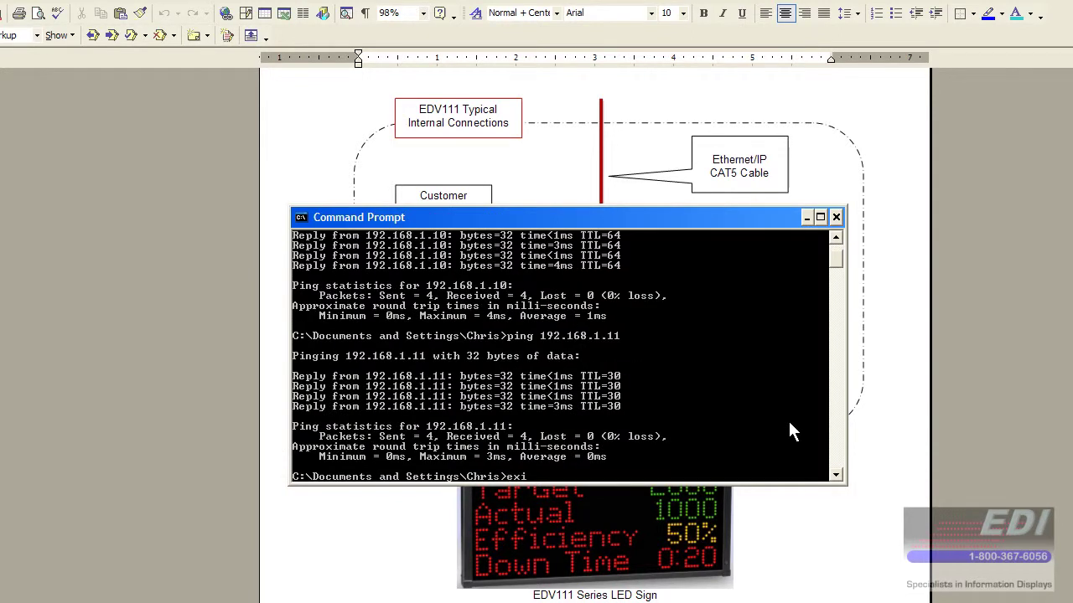
text(t)
key(Return)
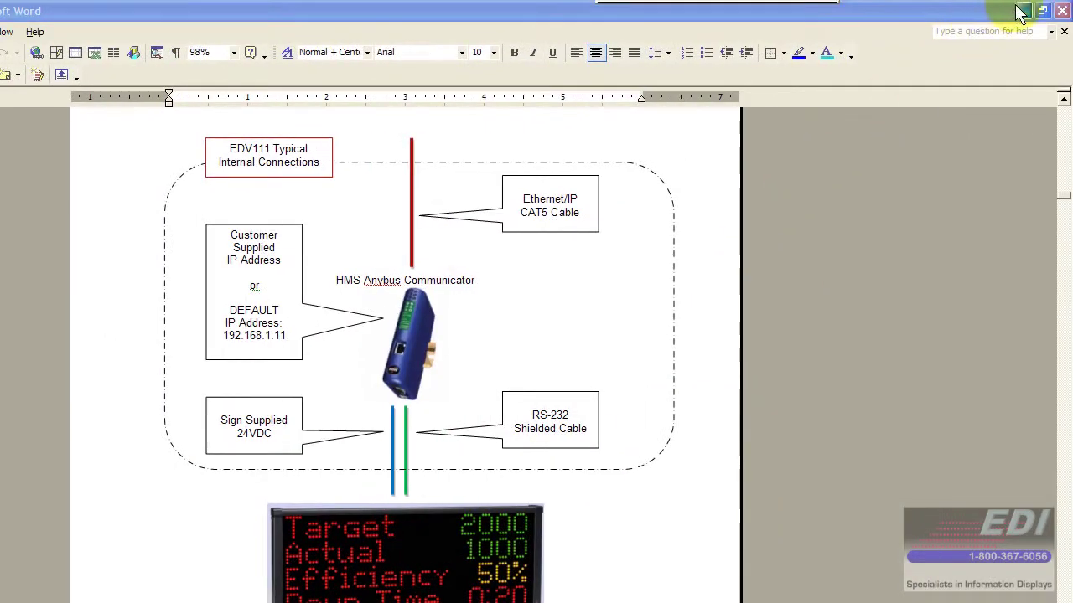
Step: Minimize Word and close the RSLogix 5000 start page to begin a new project
click(1021, 14)
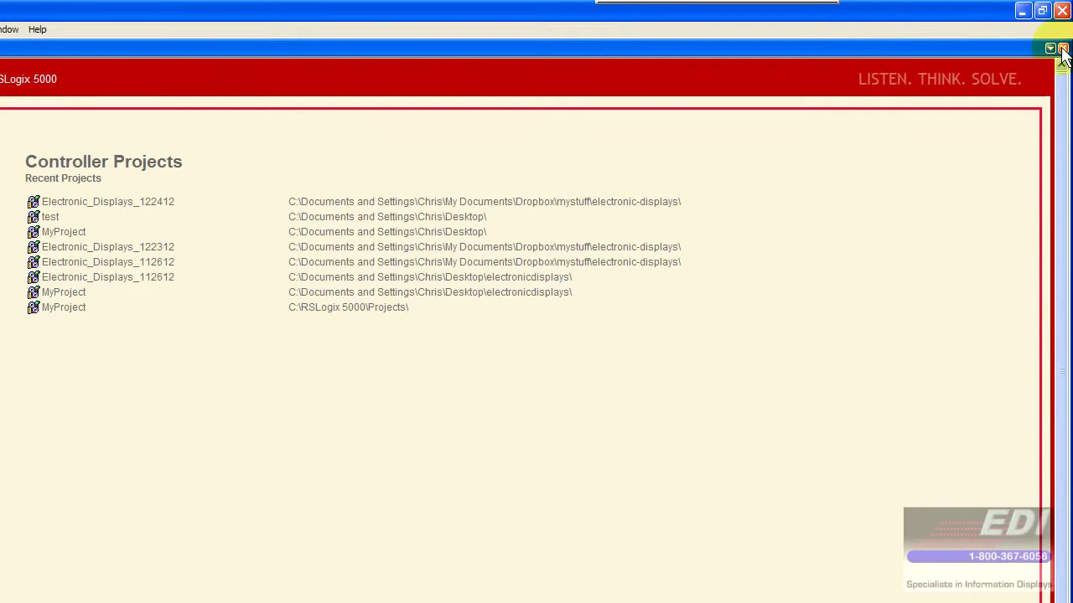
click(1063, 49)
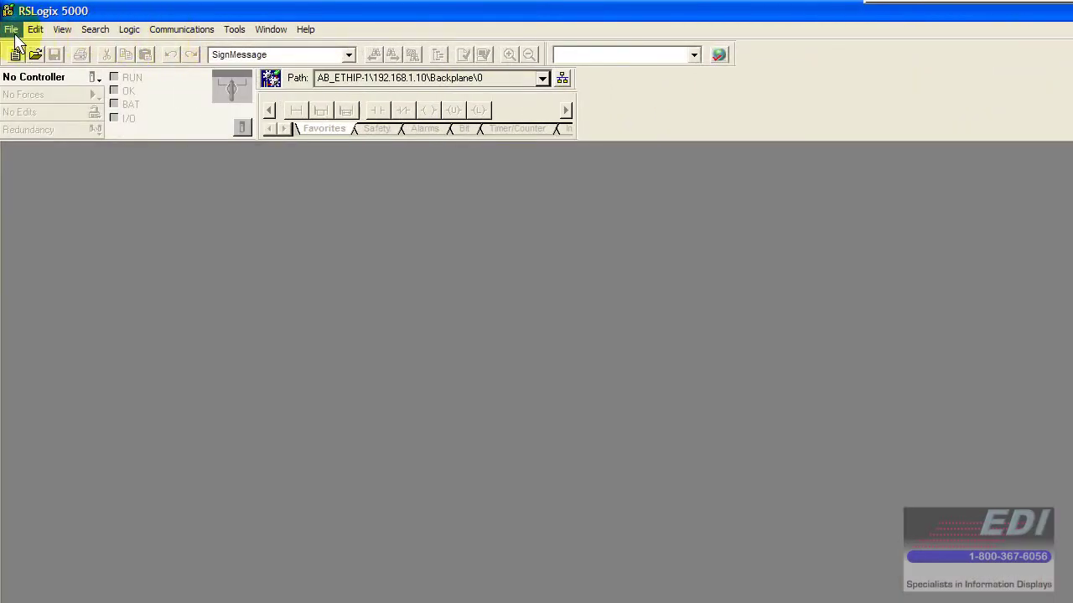
click(12, 30)
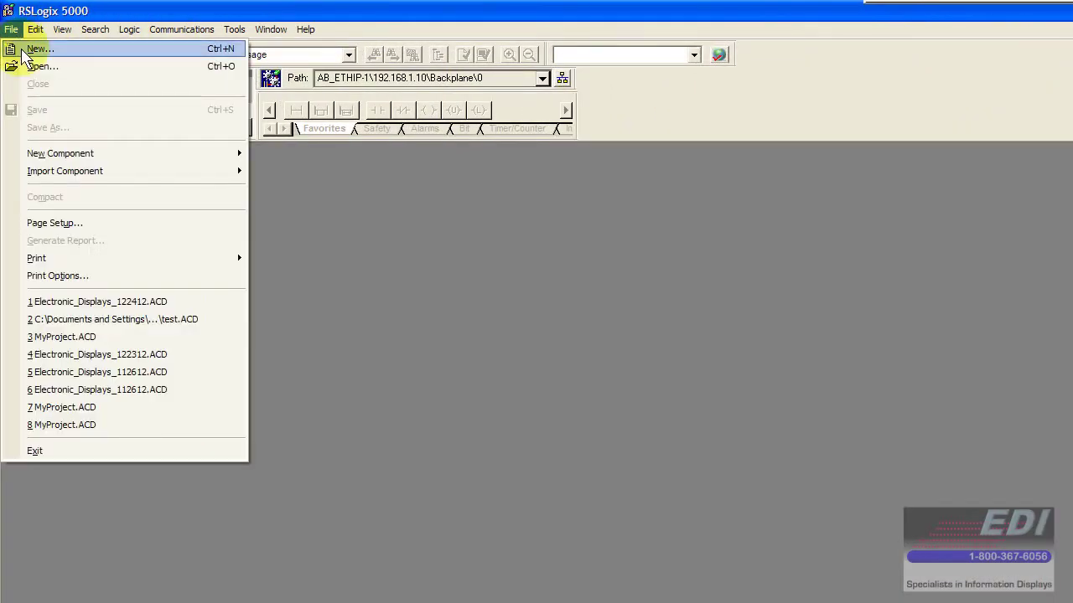
Step: Define a new 1769-L32E controller, revision 17, named myproject, saved in the Desktop folder
click(34, 49)
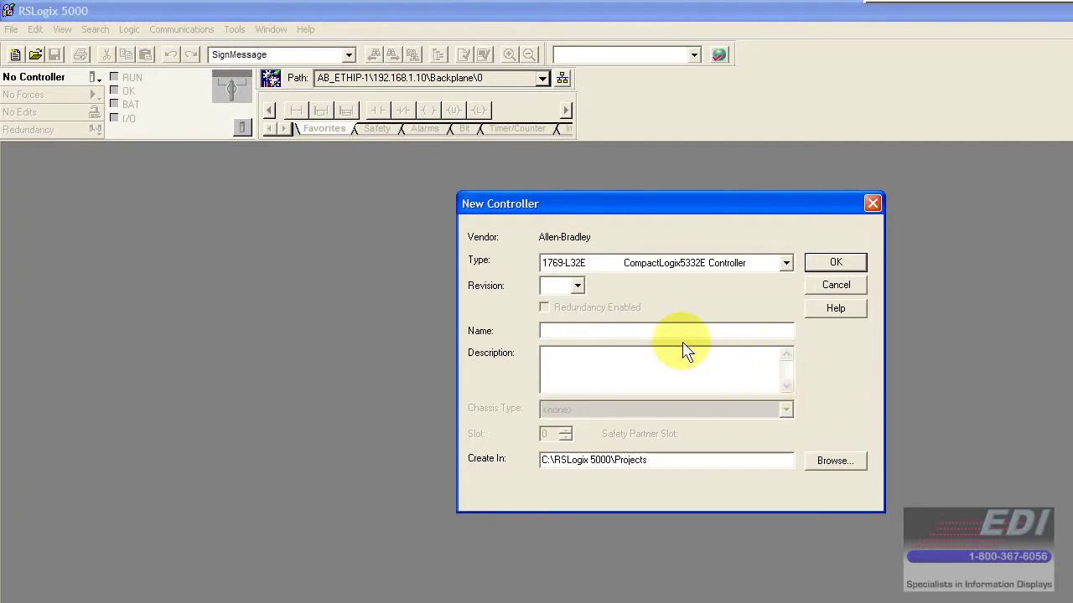
click(590, 283)
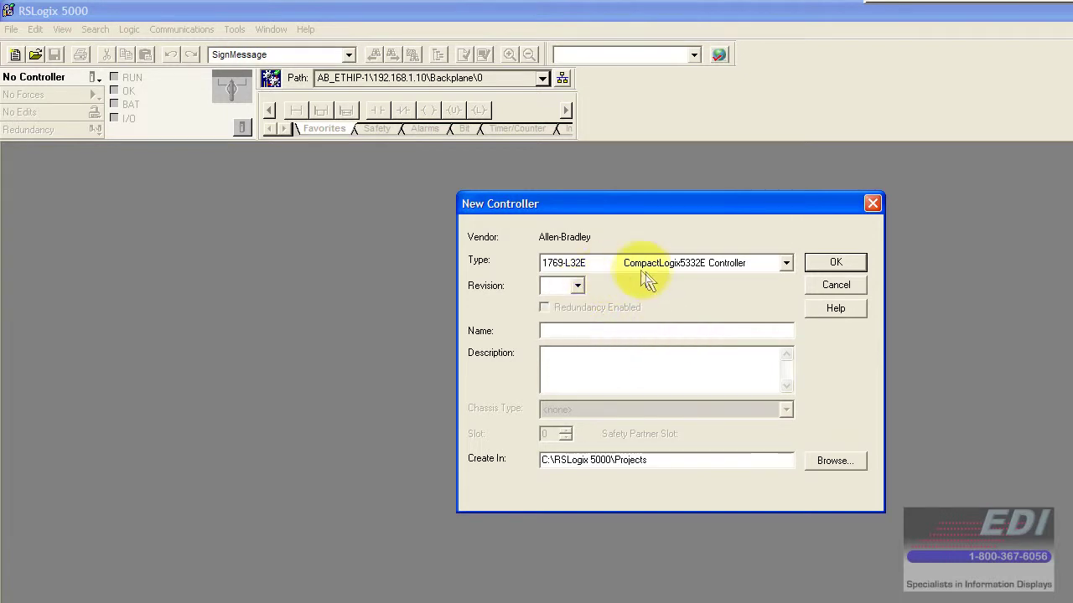
click(578, 285)
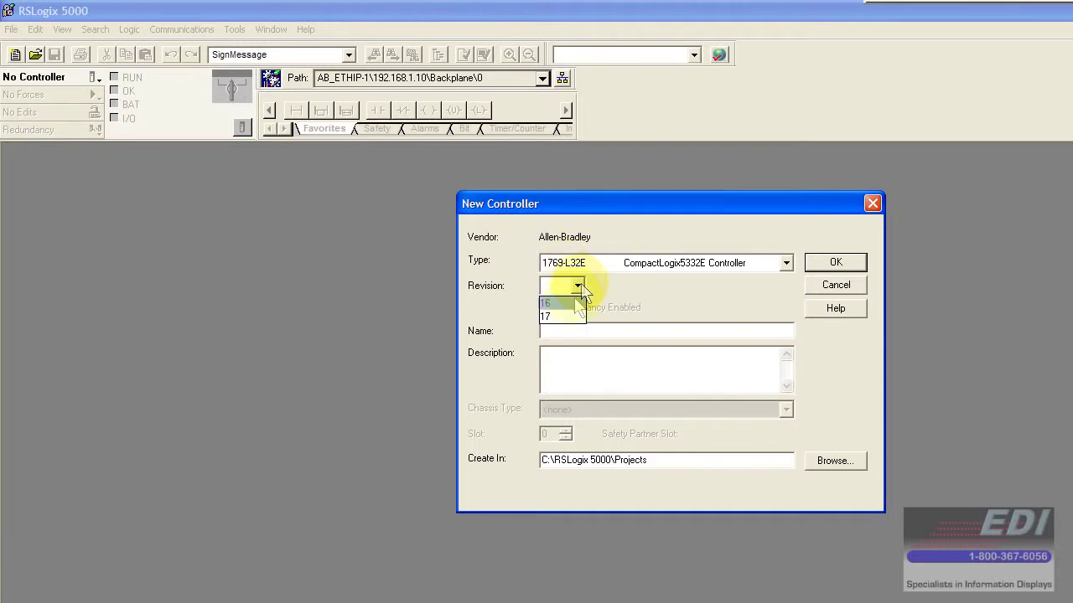
click(567, 319)
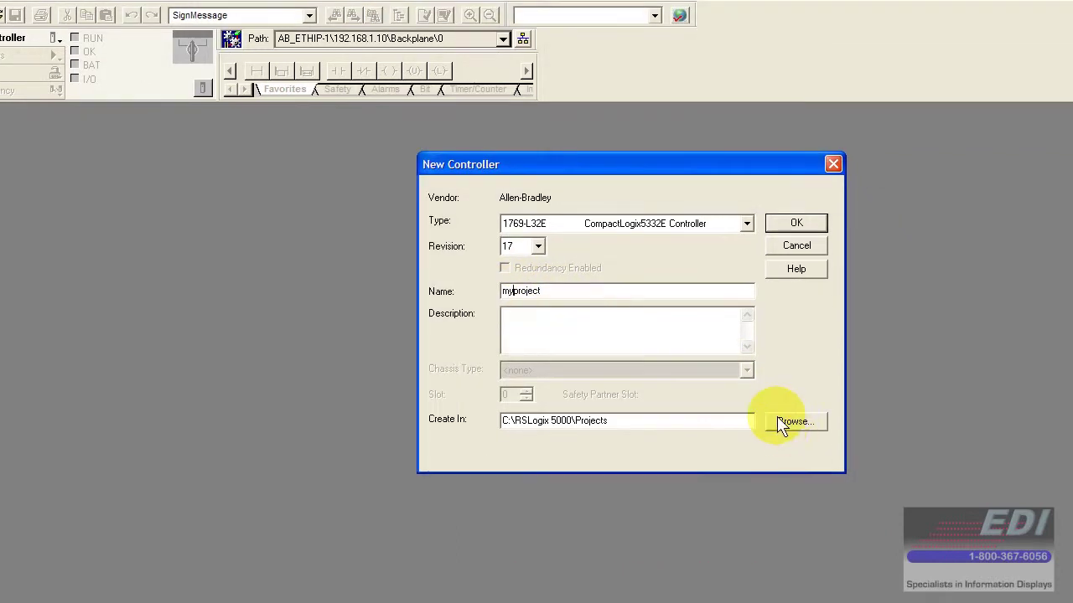
click(818, 463)
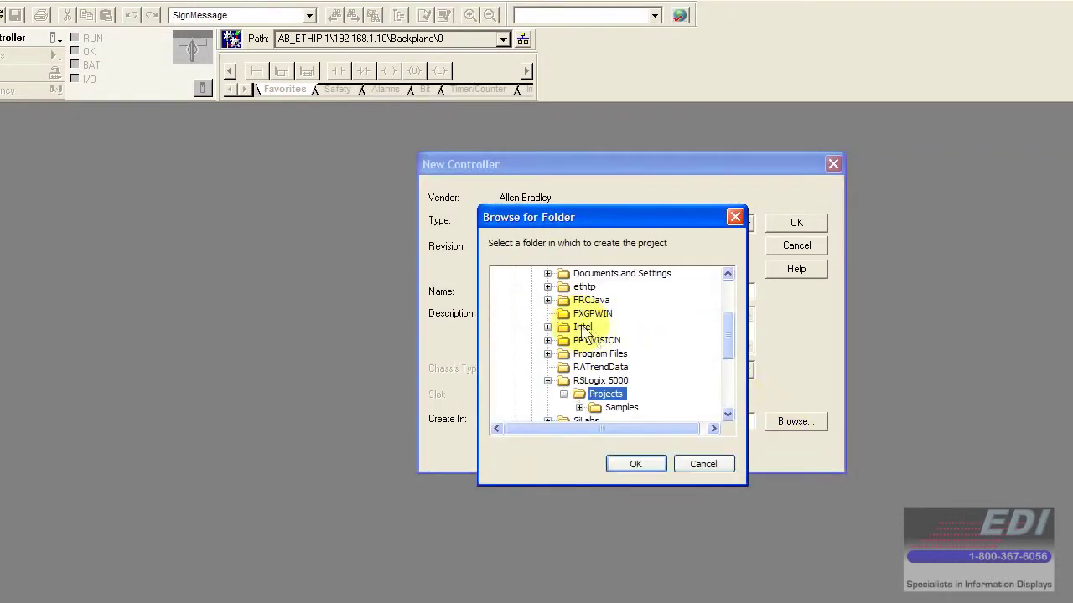
drag(730, 354, 737, 299)
click(540, 273)
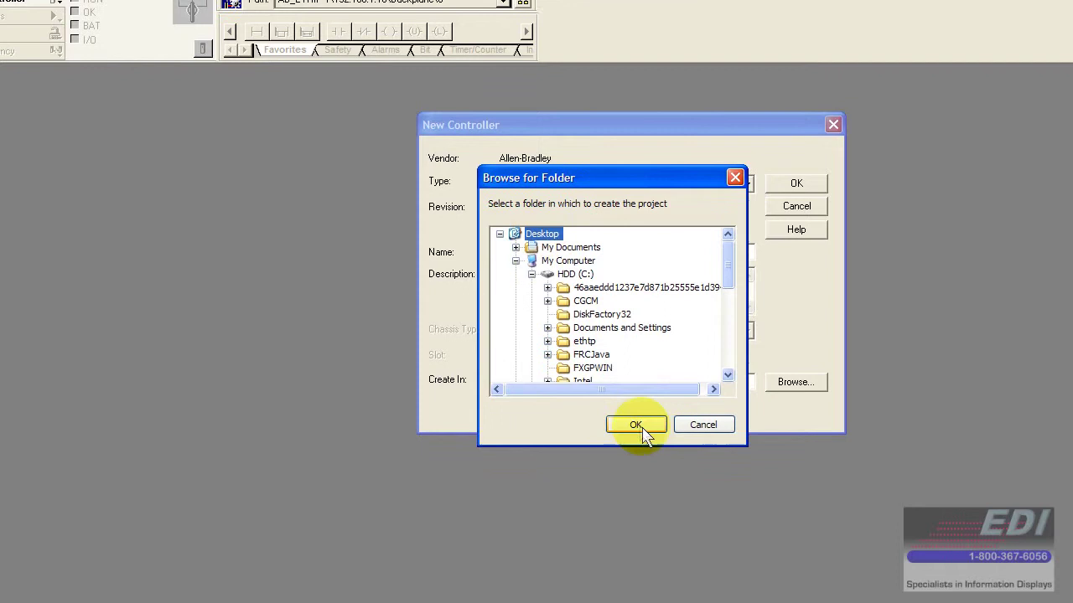
click(637, 425)
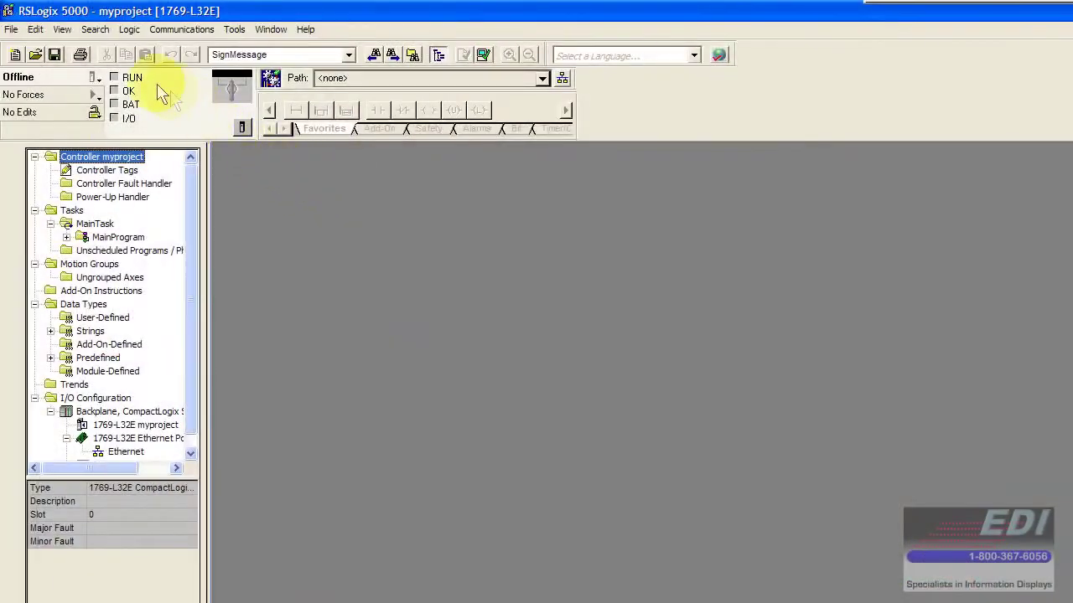
Step: Widen and lengthen the Controller Organizer pane so the I/O Configuration tree is fully visible
drag(197, 197, 216, 211)
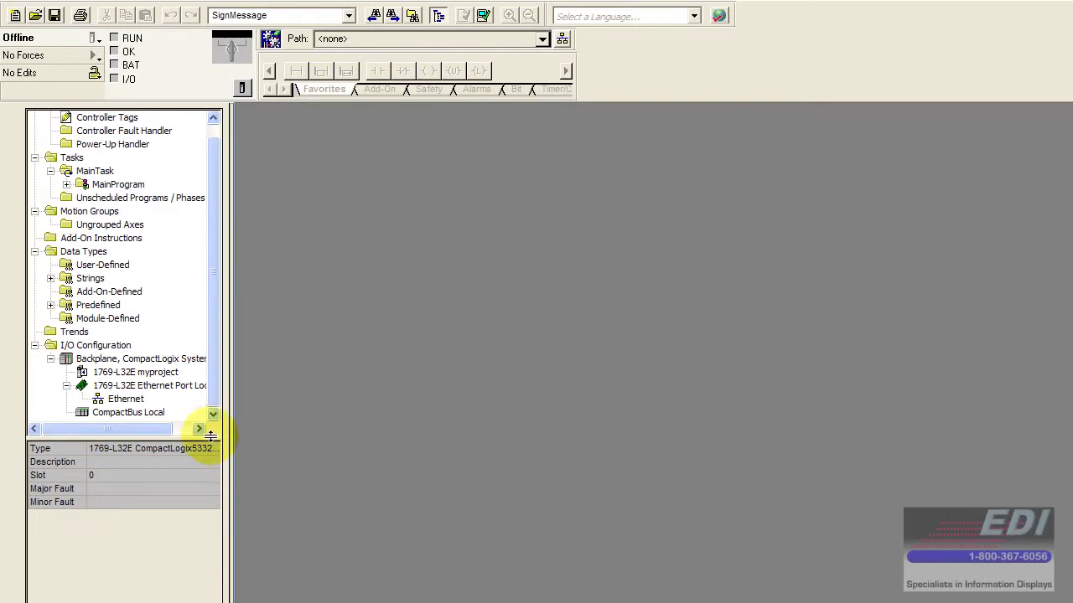
drag(210, 435, 211, 465)
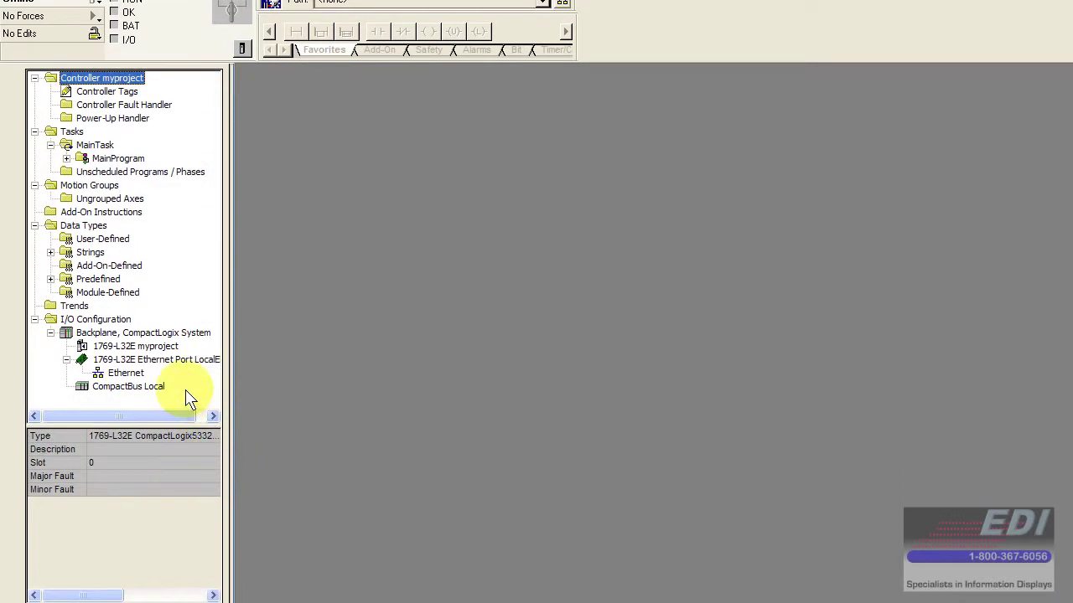
Step: Add a Communications ETHERNET-MODULE (Generic Ethernet Module) under the Ethernet network via New Module
right_click(132, 374)
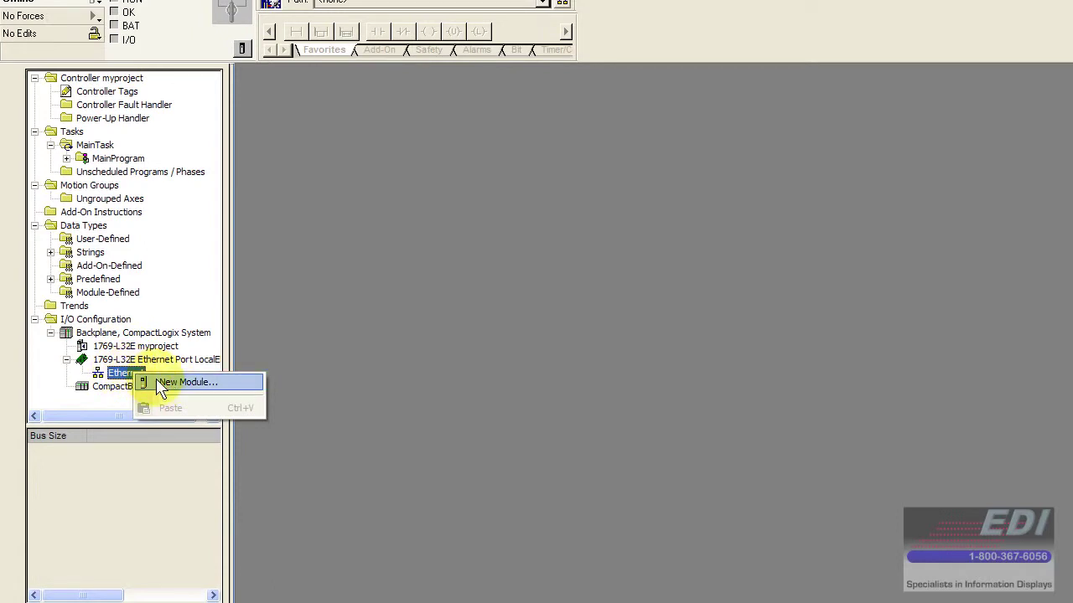
click(161, 384)
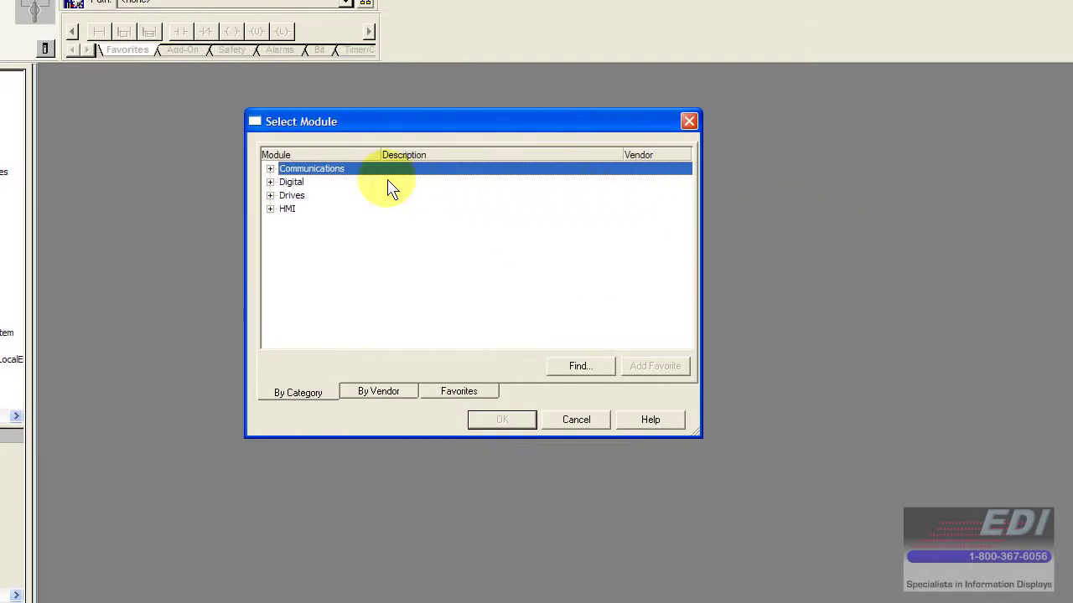
click(269, 169)
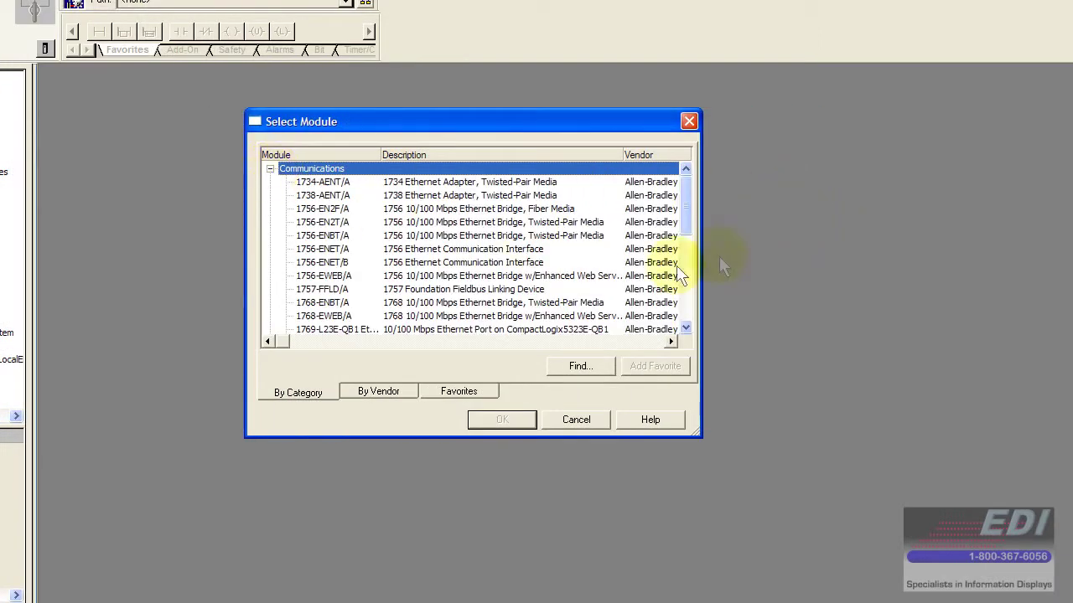
drag(687, 207, 651, 283)
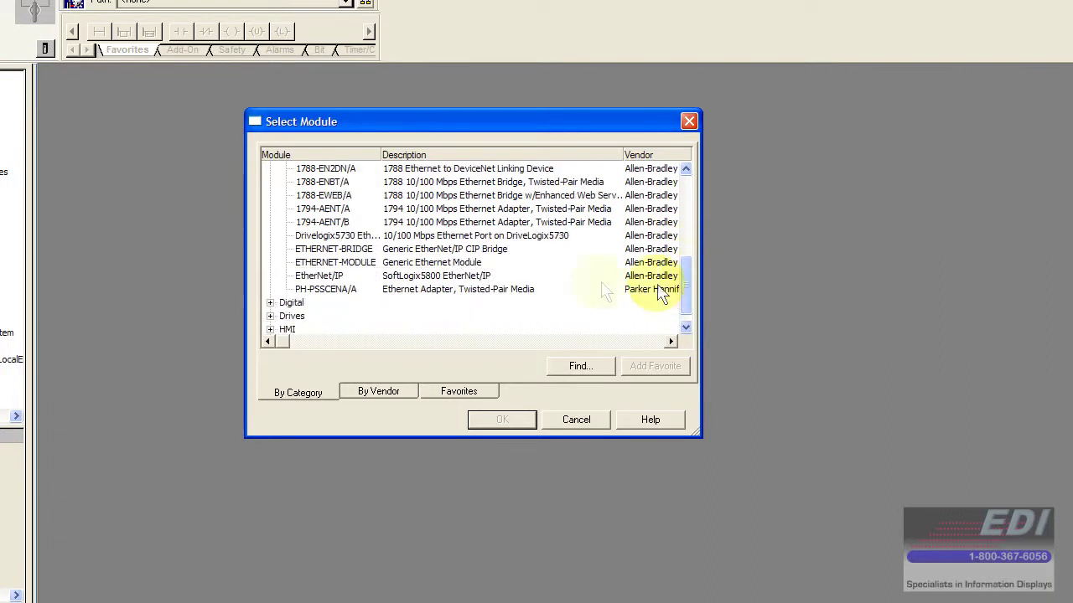
click(342, 263)
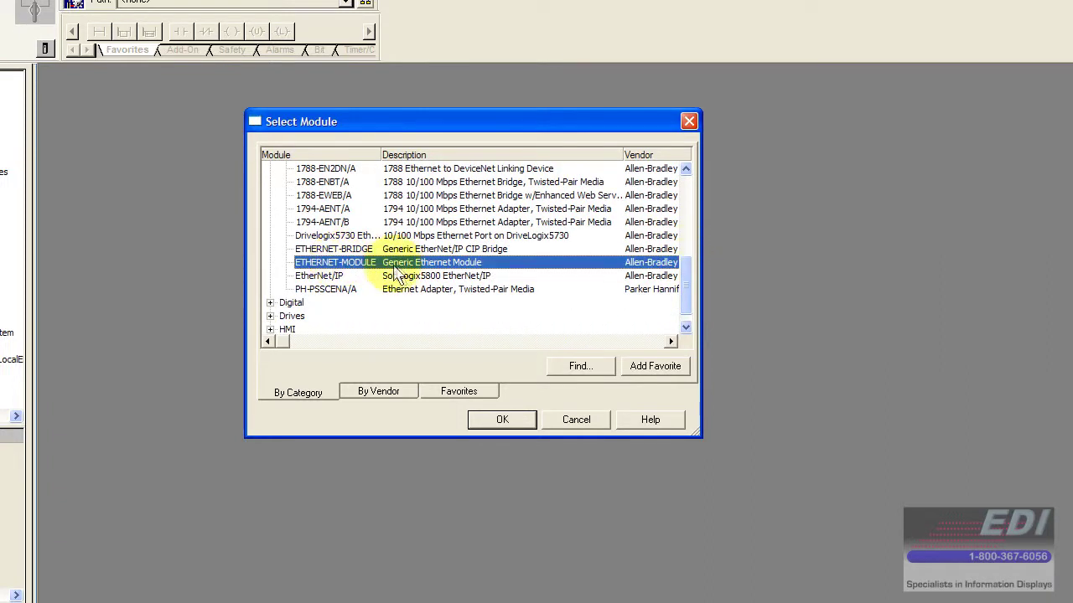
click(520, 420)
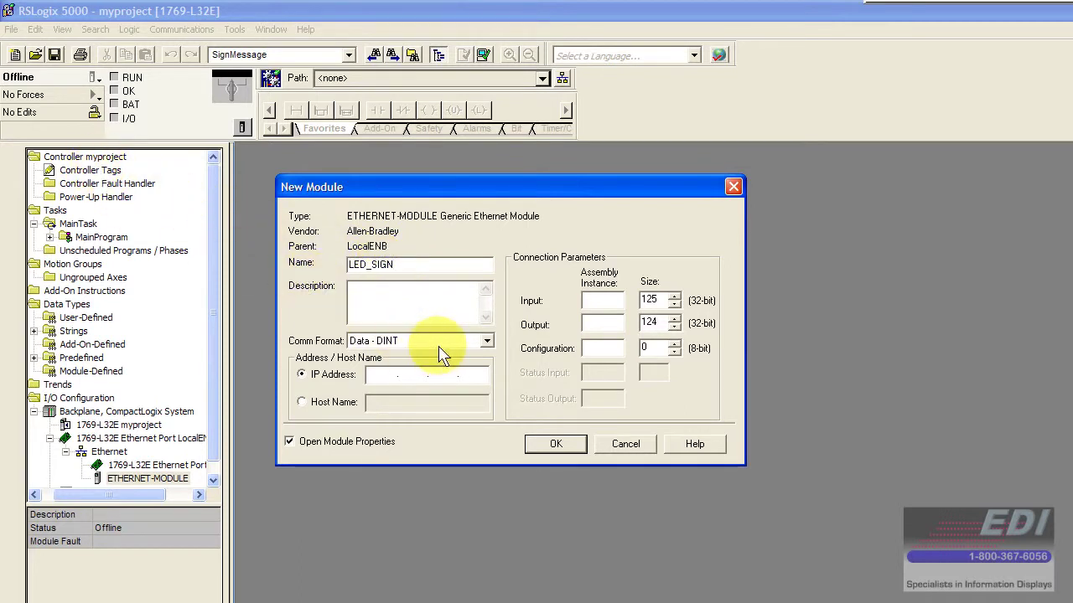
Step: Change the LED_SIGN module's communication format to Data - SINT
click(382, 298)
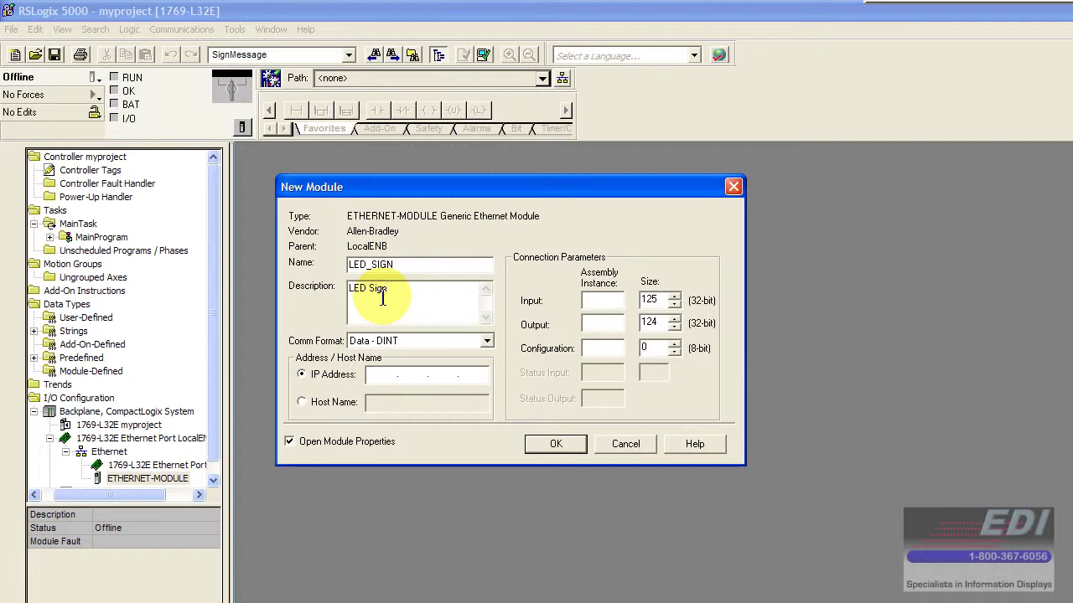
click(403, 342)
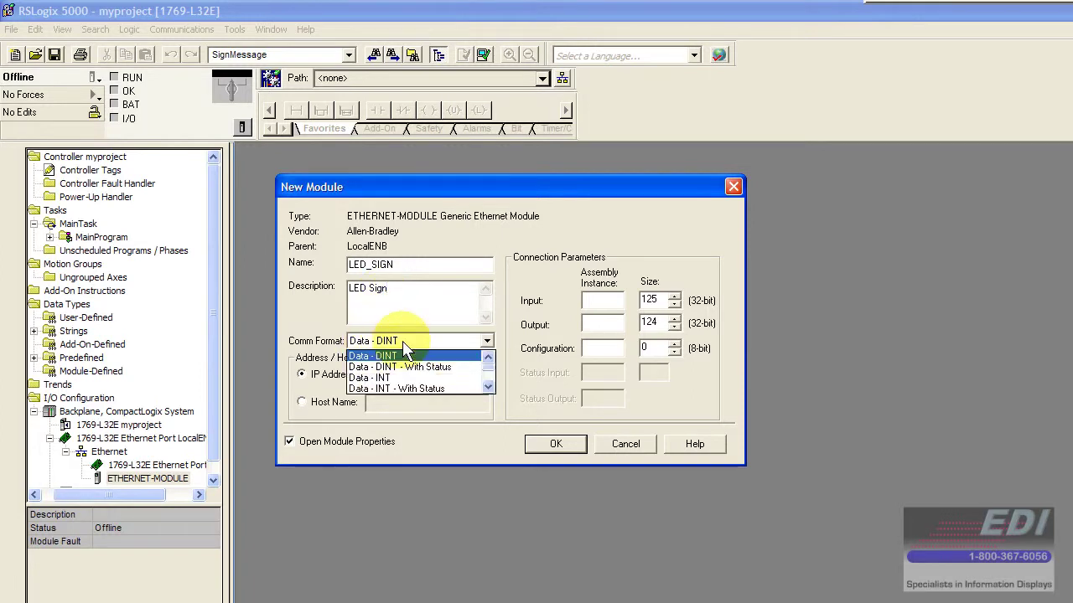
click(488, 390)
click(489, 390)
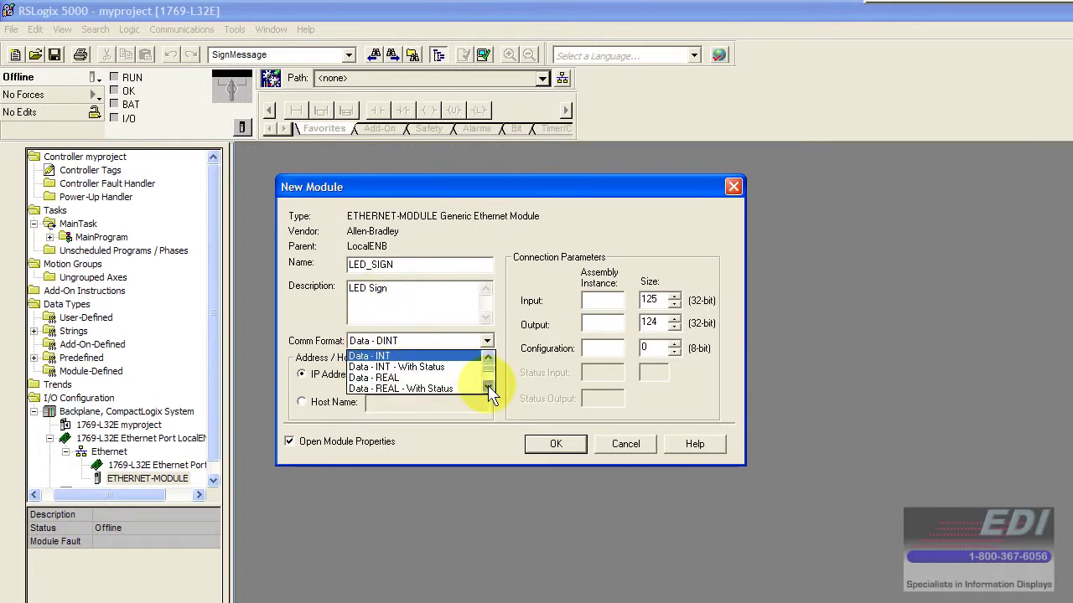
click(489, 389)
click(489, 390)
click(488, 390)
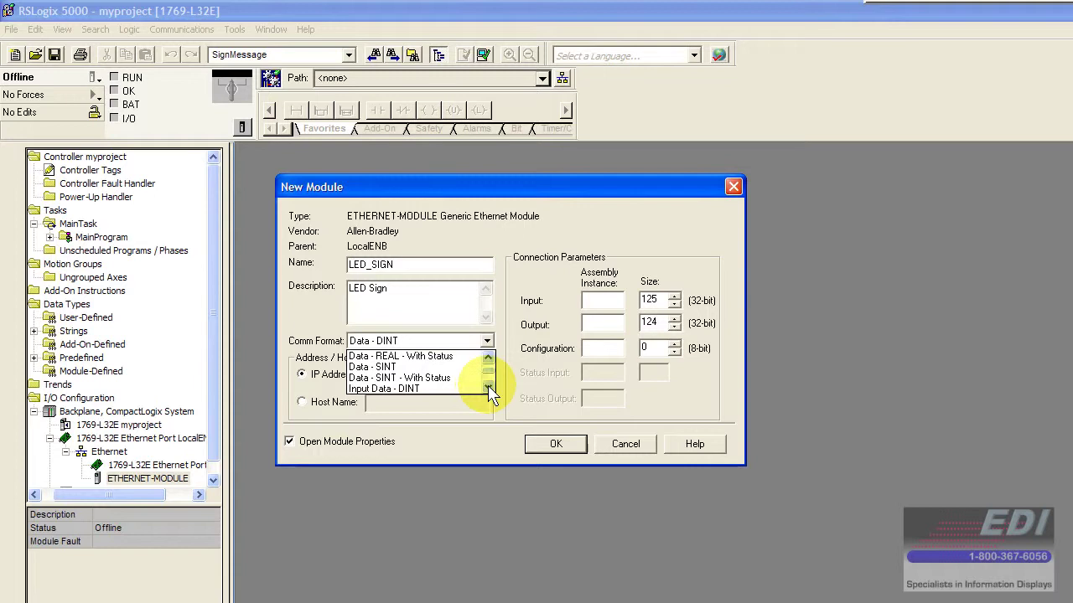
click(373, 367)
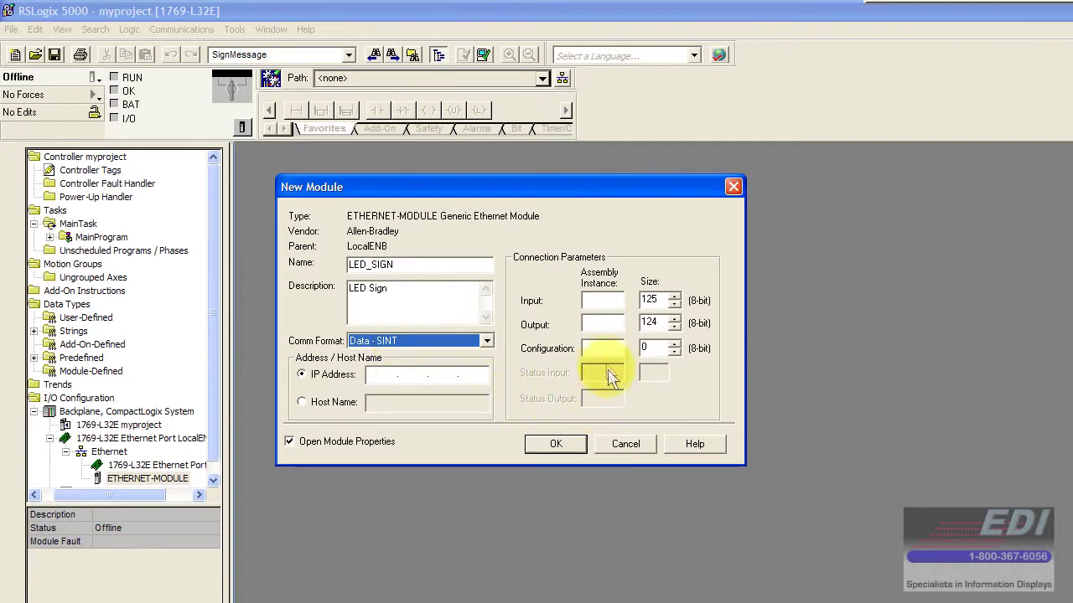
Step: Set IP 192.168.1.11 and assembly instances input 100/32, output 150/496, configuration 1/0
click(381, 376)
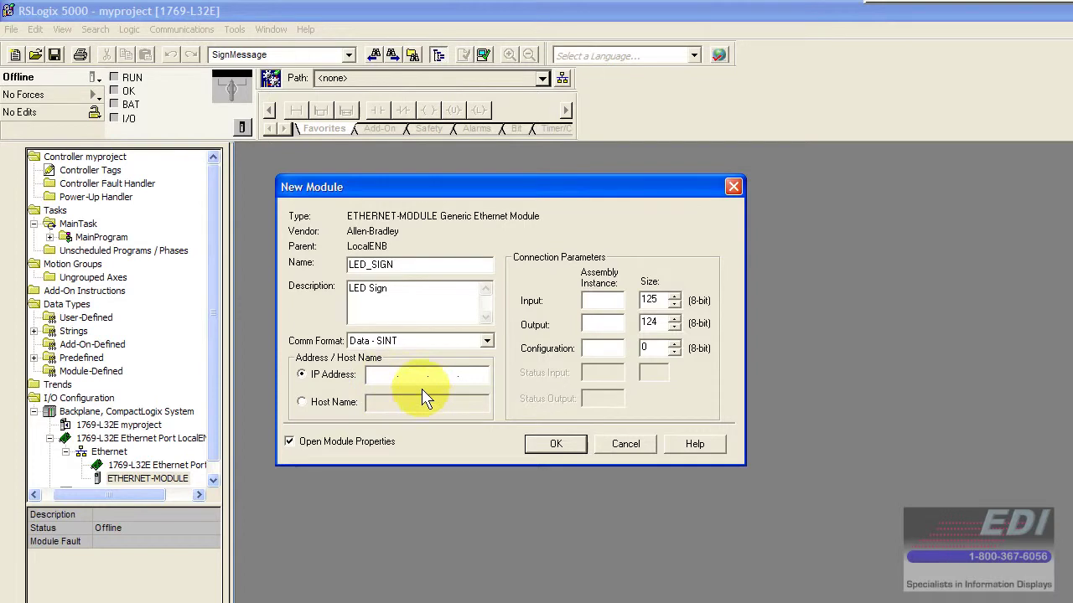
text(192.168.1.11)
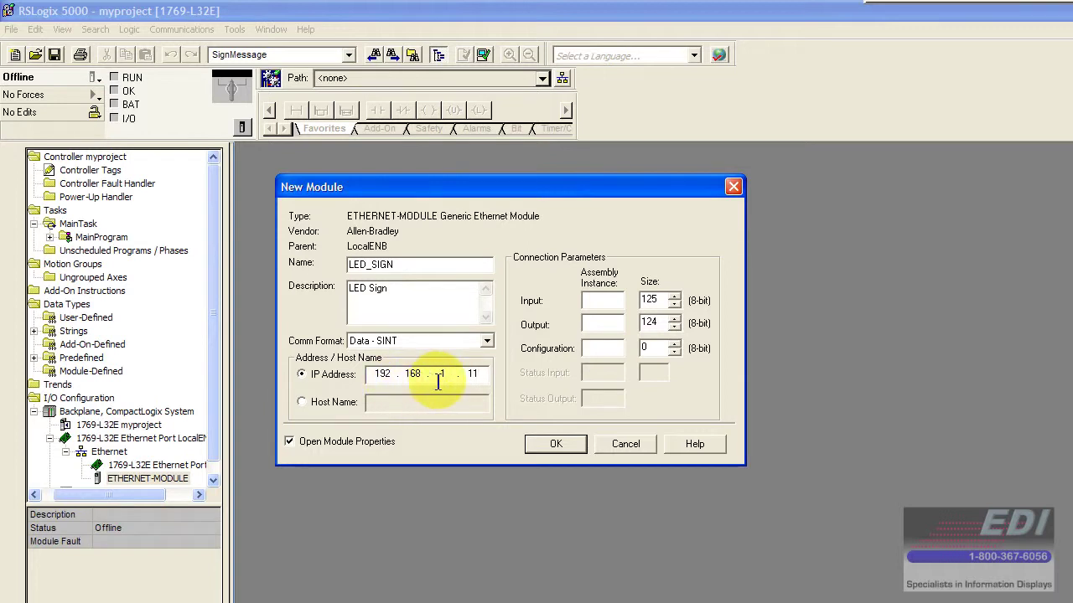
click(608, 302)
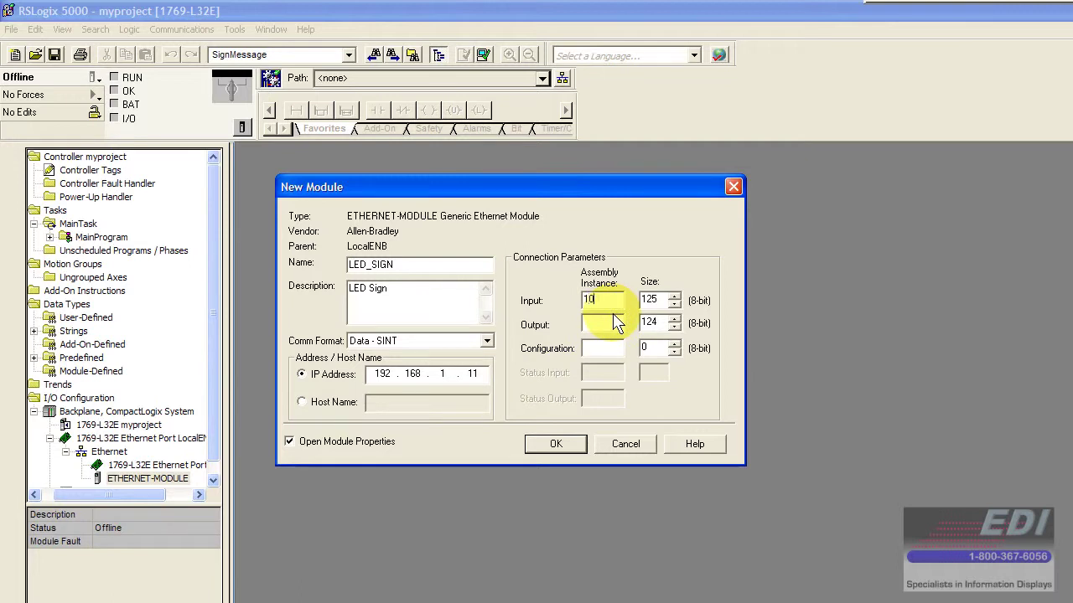
key(Tab)
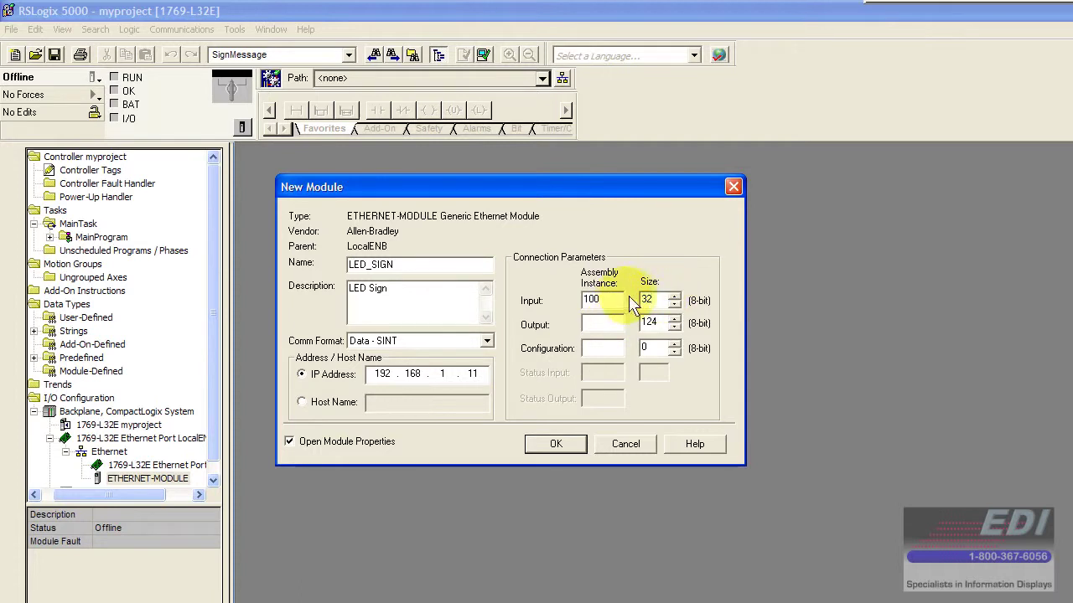
click(611, 324)
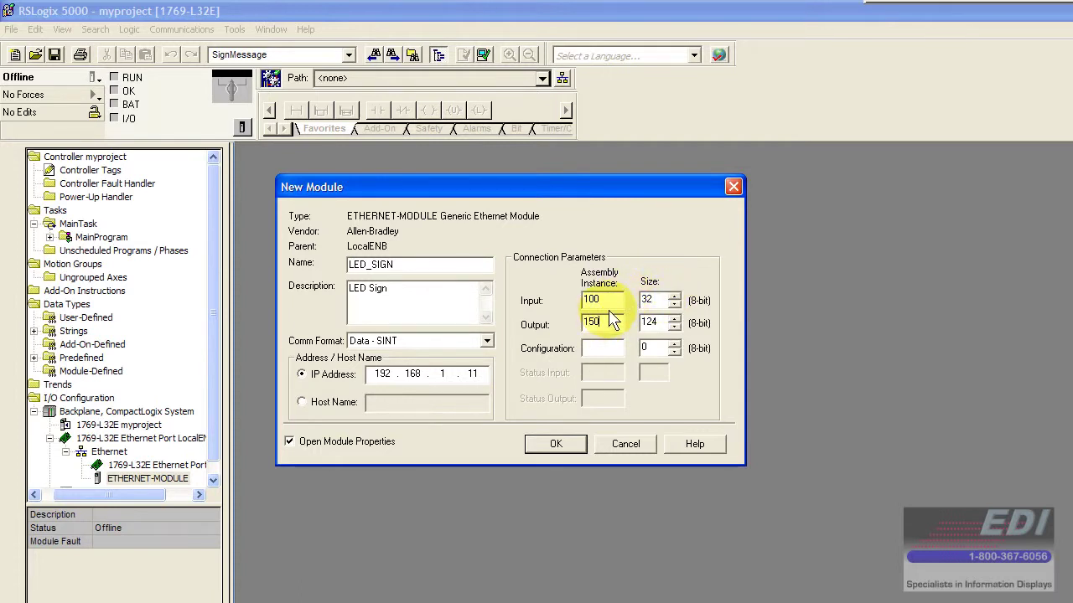
text(150)
key(Tab)
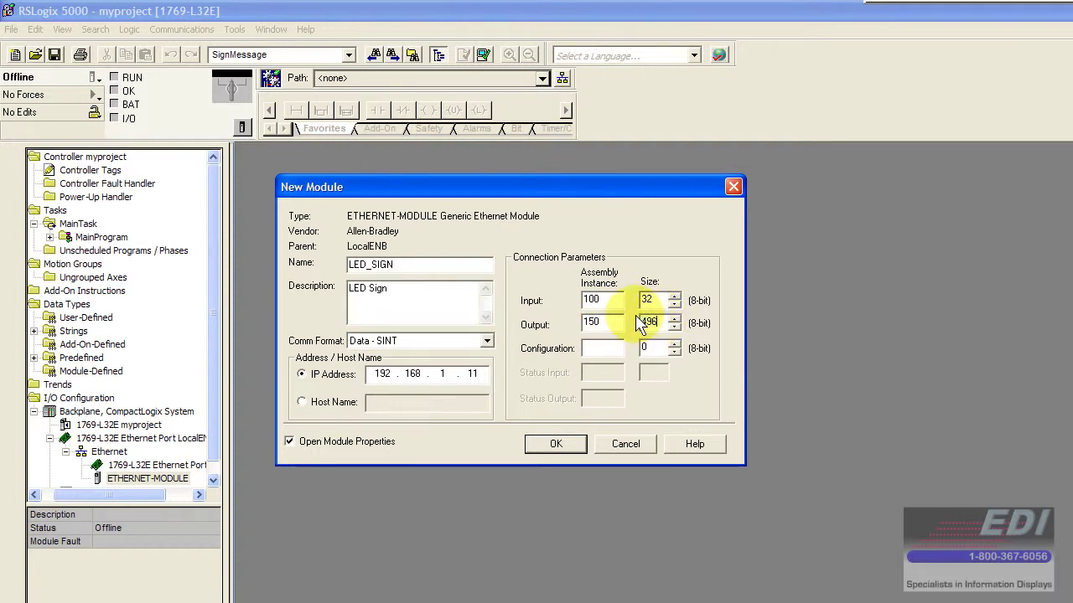
click(604, 350)
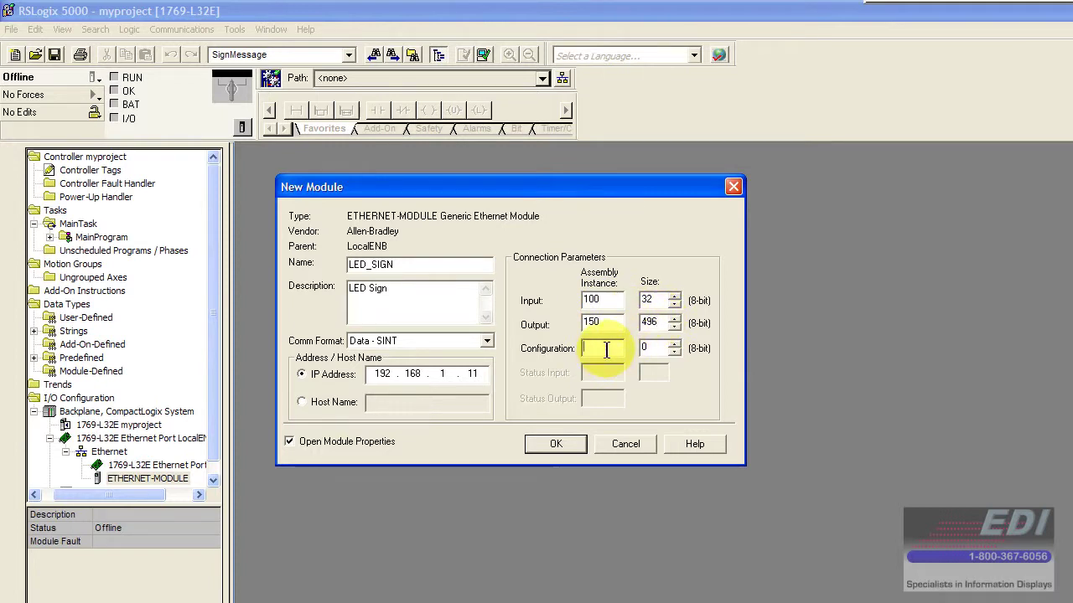
text(1)
Step: Create the LED_SIGN module and accept its Module Properties
click(545, 446)
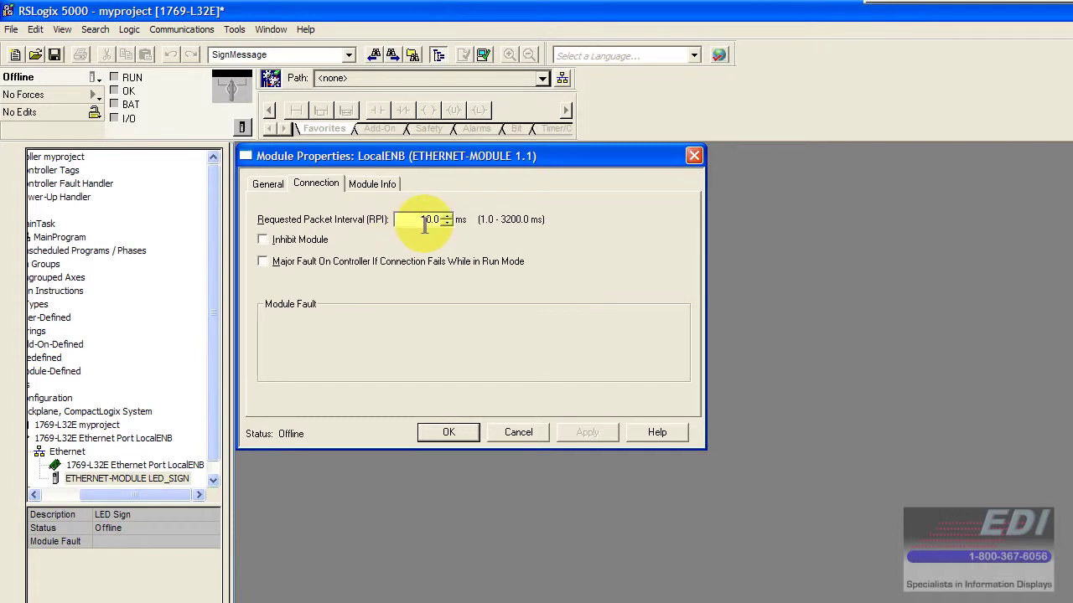
click(457, 434)
drag(181, 496, 125, 495)
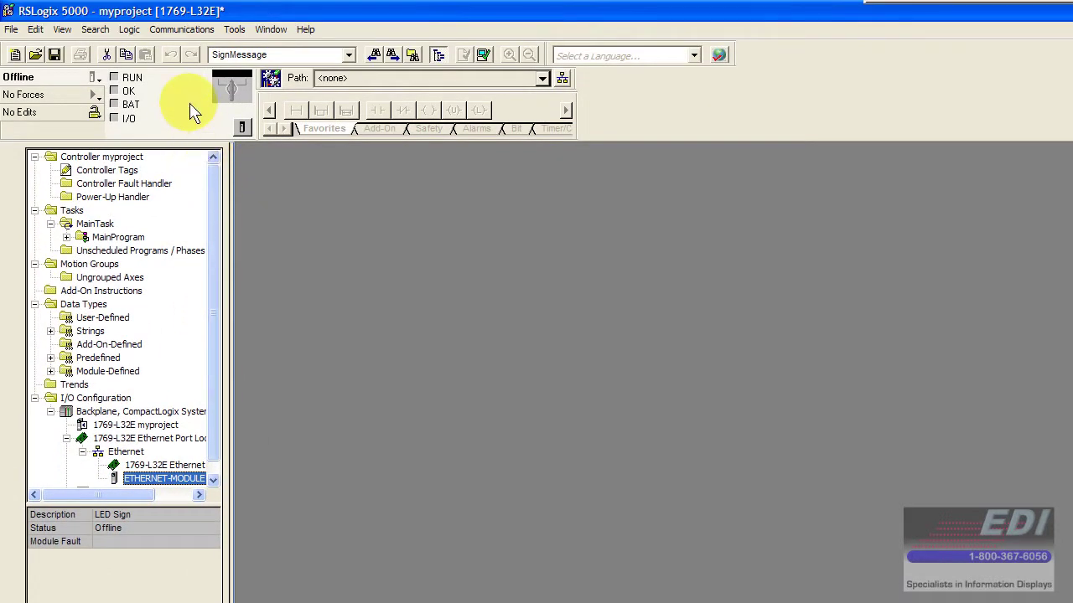
Step: Open MainProgram's MainRoutine ladder and delete the empty rung 0
click(67, 237)
double_click(134, 264)
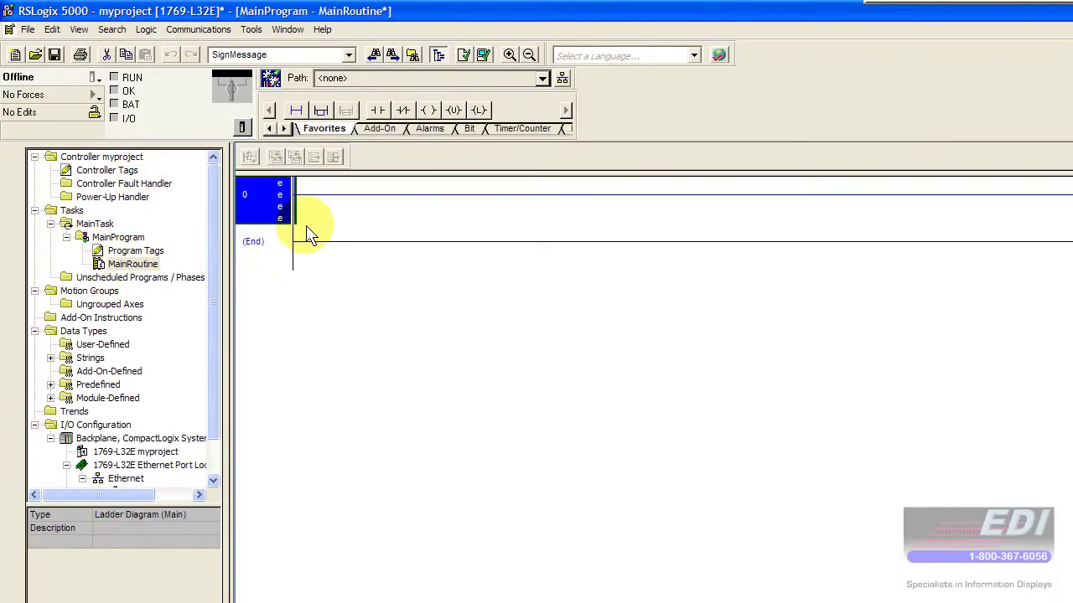
key(Delete)
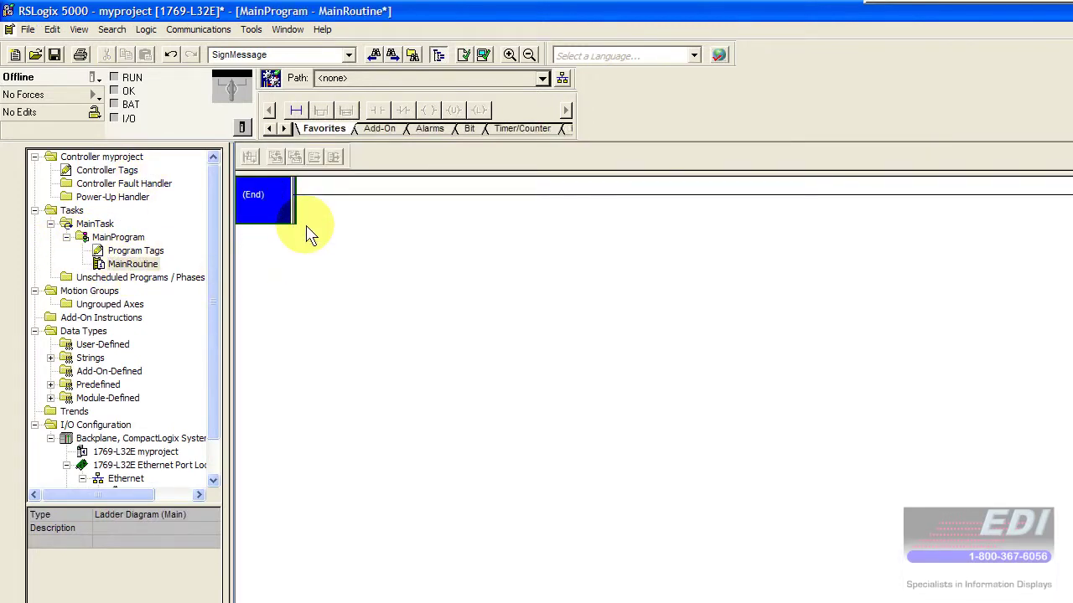
click(114, 171)
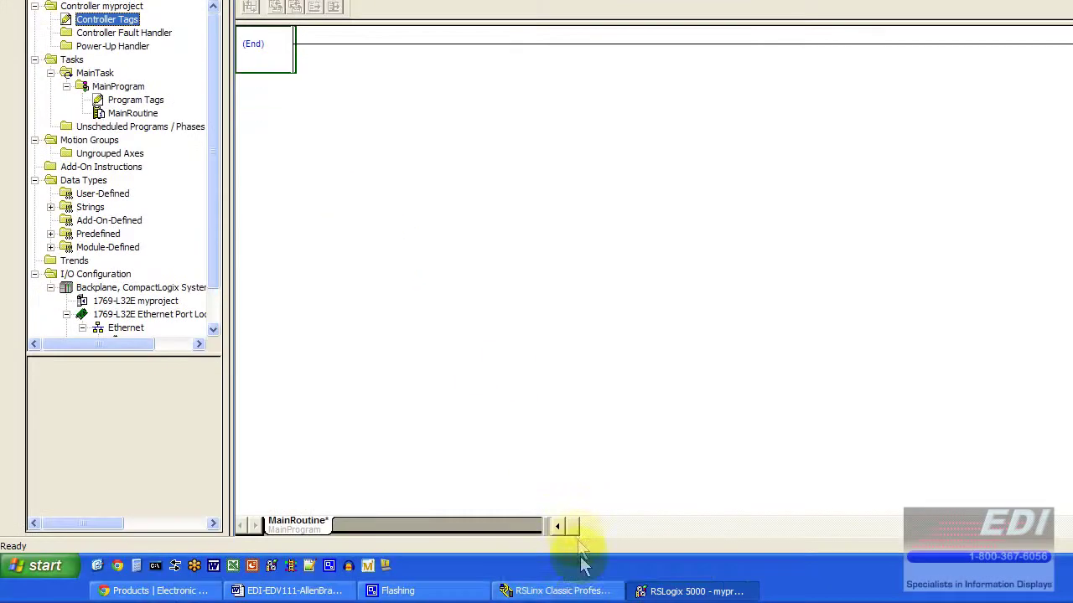
Step: In RSLinx, browse AB_ETHIP-1 to confirm 192.168.1.10 and the Anybus at 192.168.1.11, then minimize it
click(559, 591)
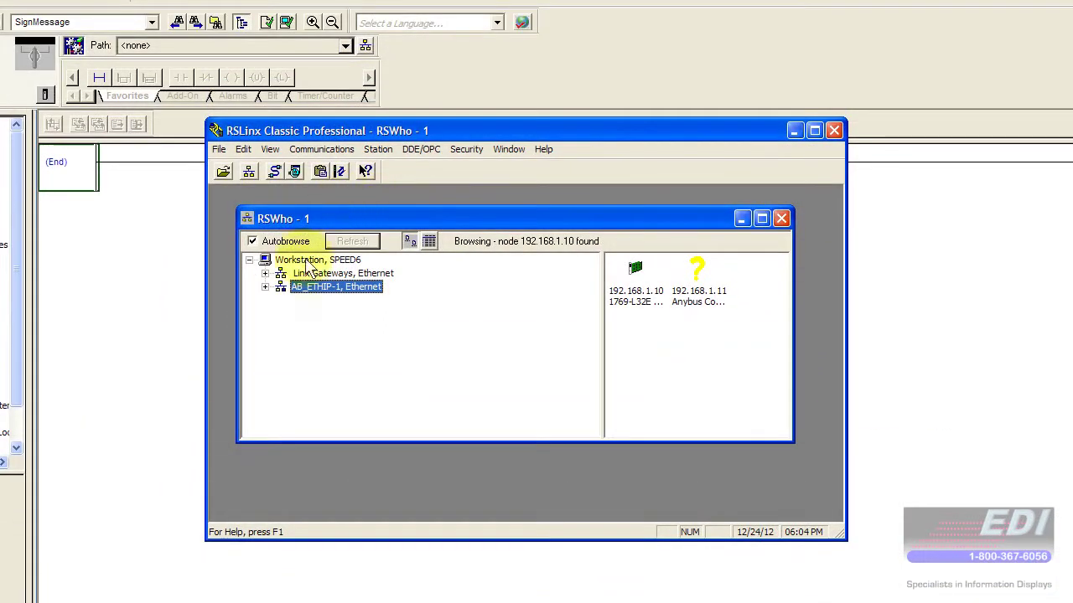
click(265, 287)
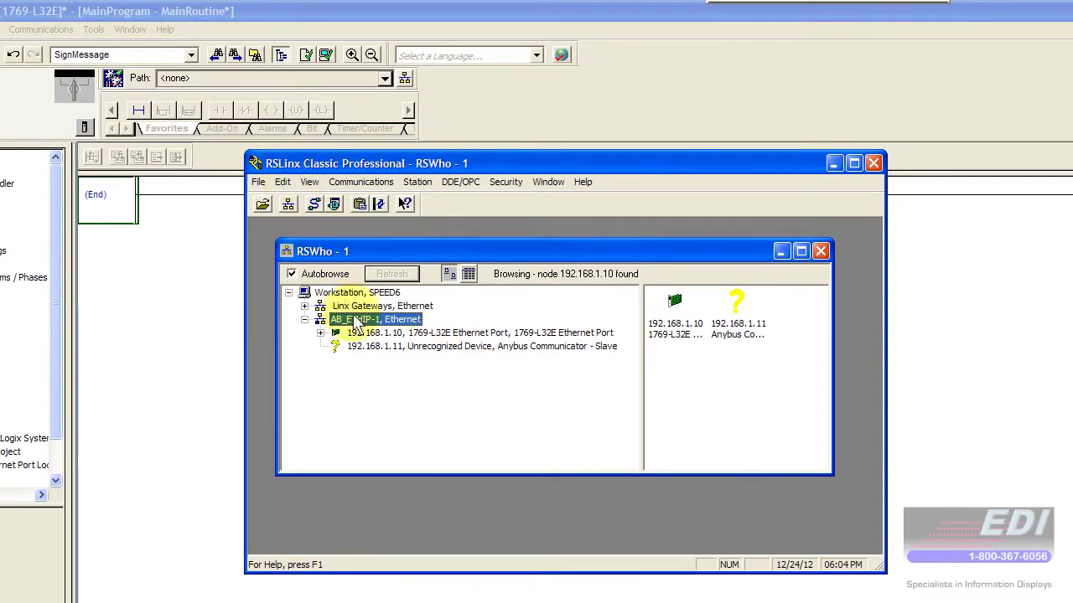
click(532, 349)
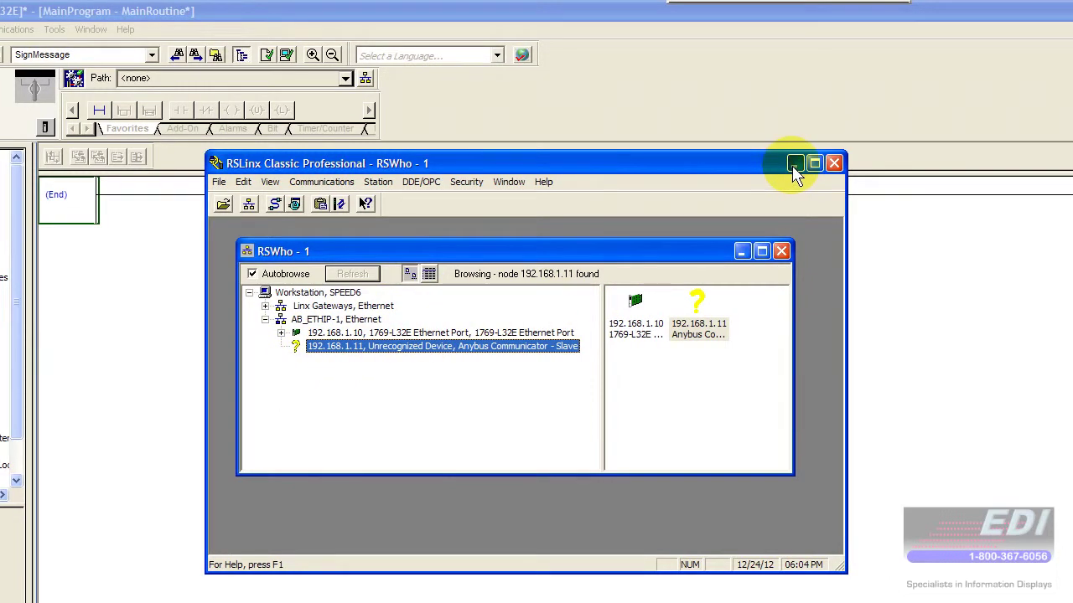
click(795, 164)
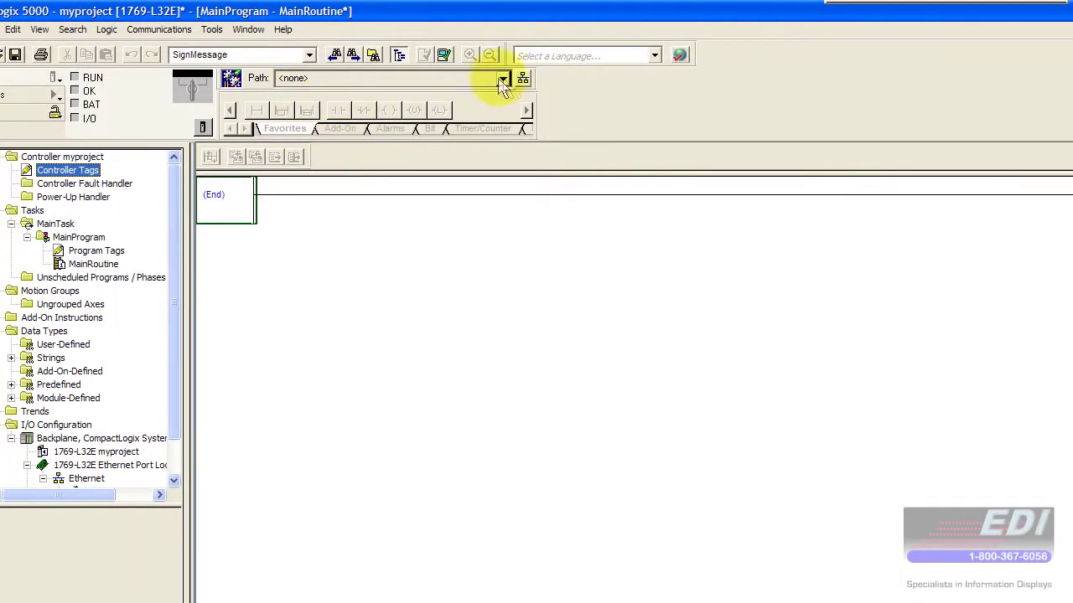
Step: Set the project path to the 'test' controller path AB_ETHIP-1\192.168.1.10\Backplane\0
click(501, 80)
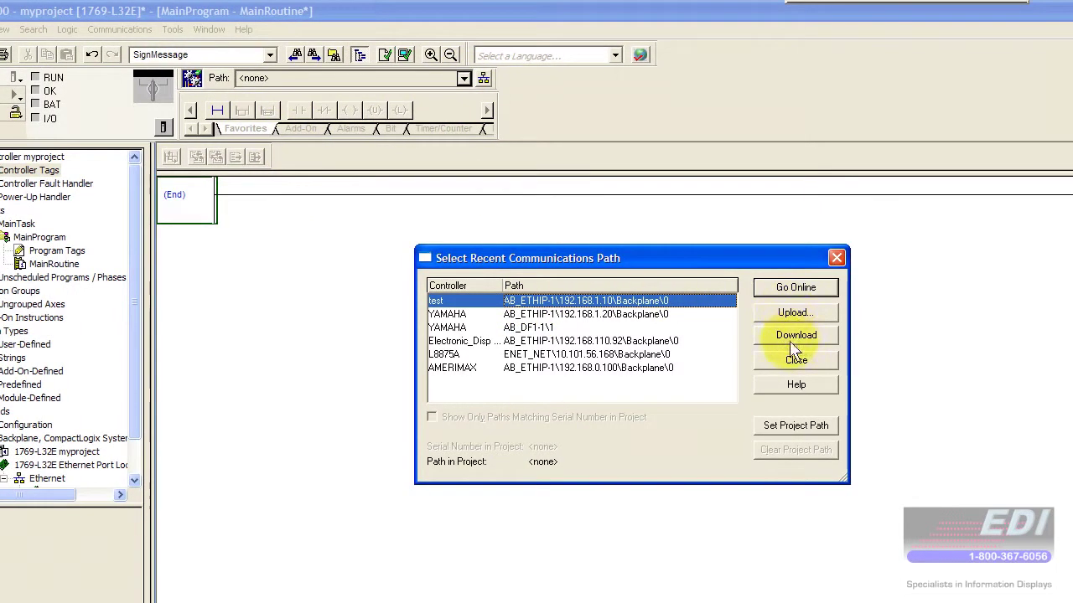
click(796, 426)
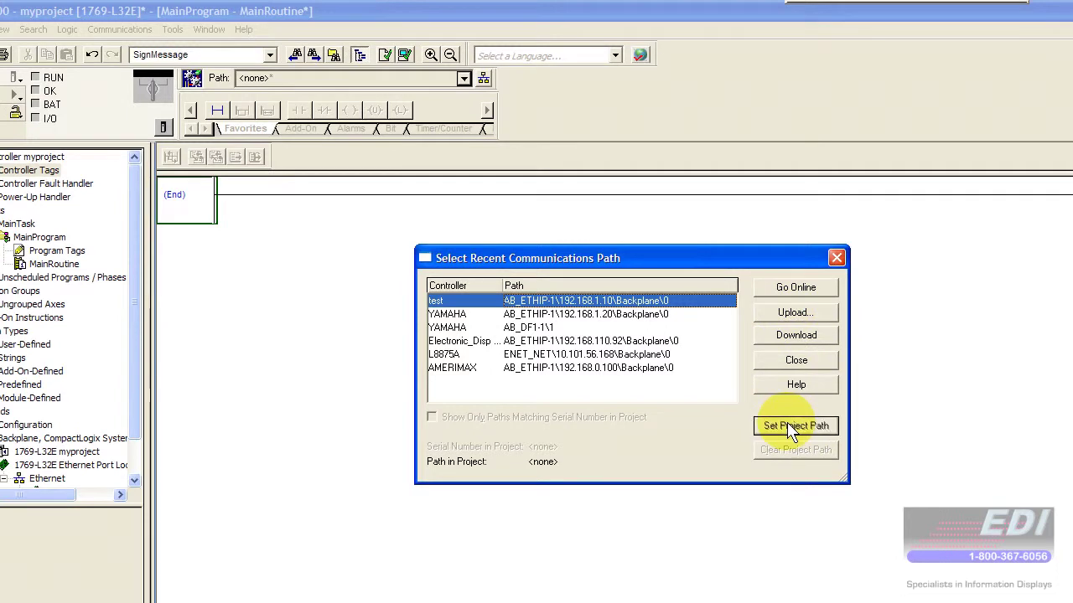
click(797, 359)
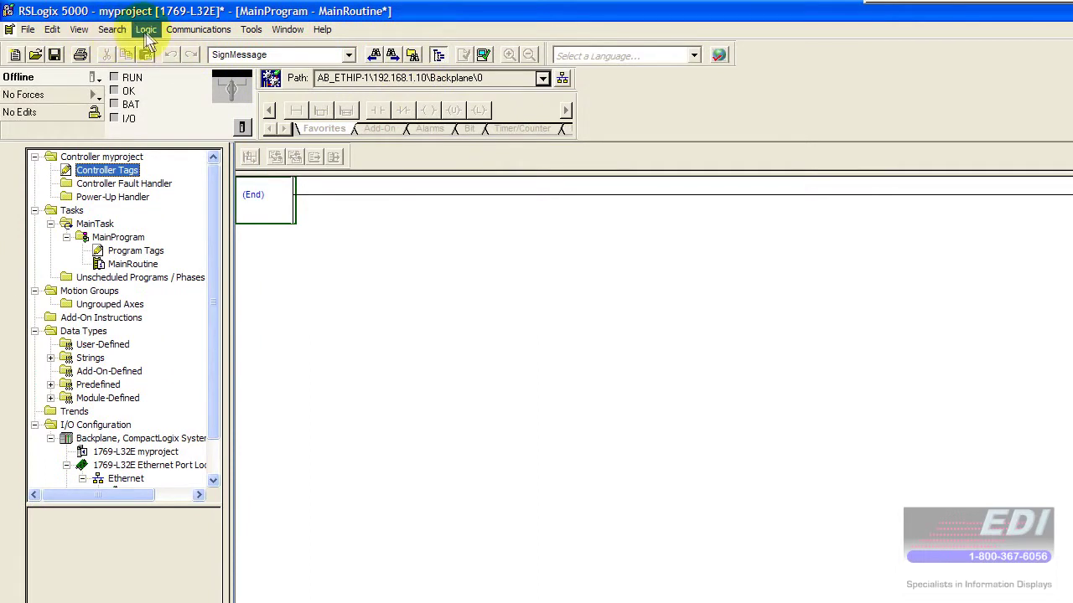
Step: Download myproject to the controller from the Communications menu and confirm
click(147, 32)
mouse_move(197, 31)
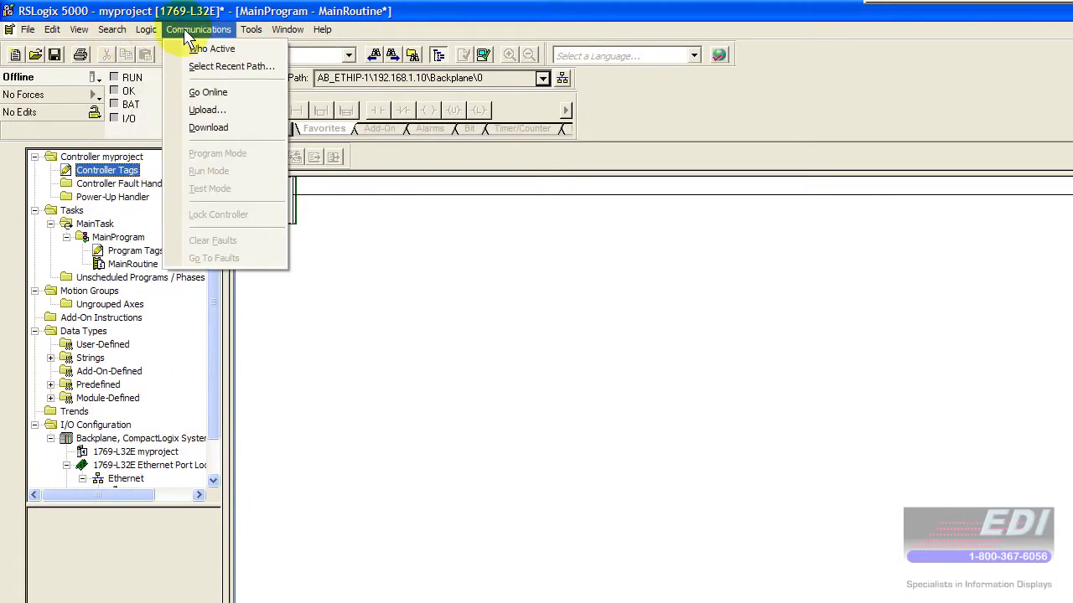
click(209, 130)
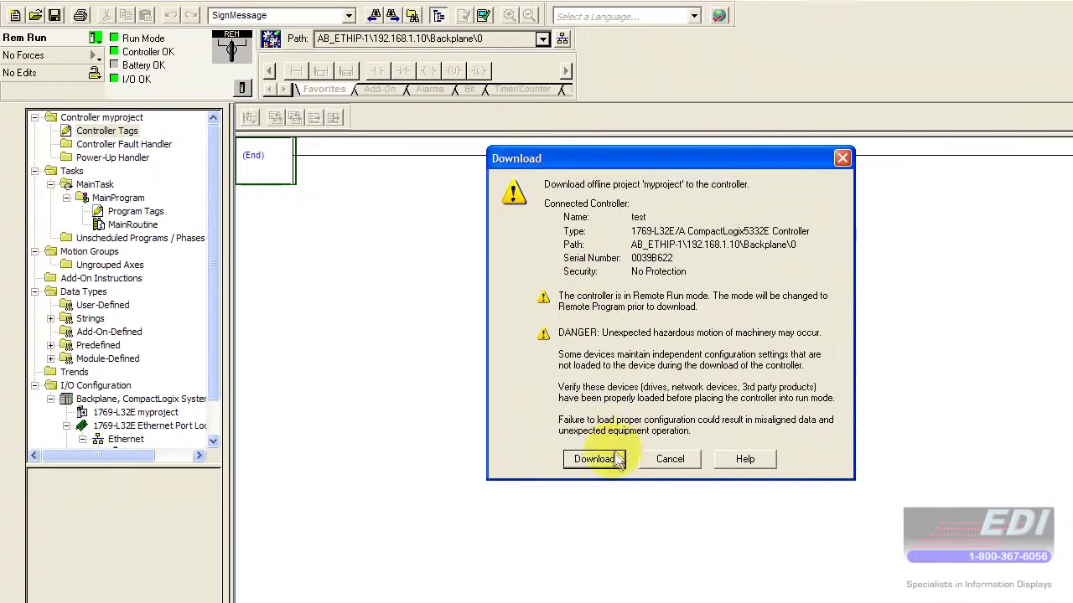
click(610, 498)
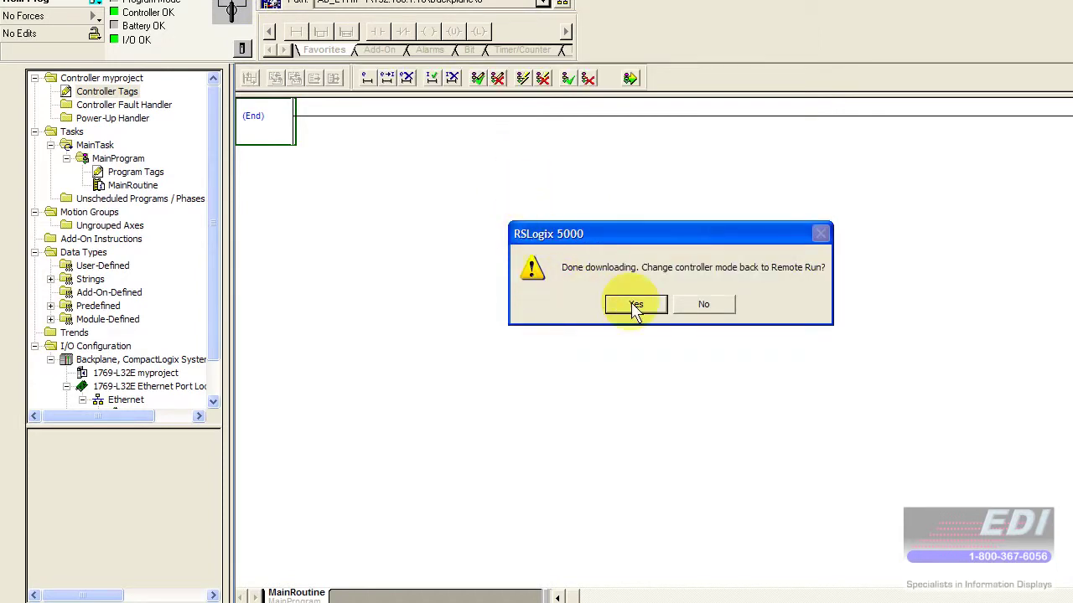
Step: Answer Yes to return the controller to Remote Run after the download
click(634, 307)
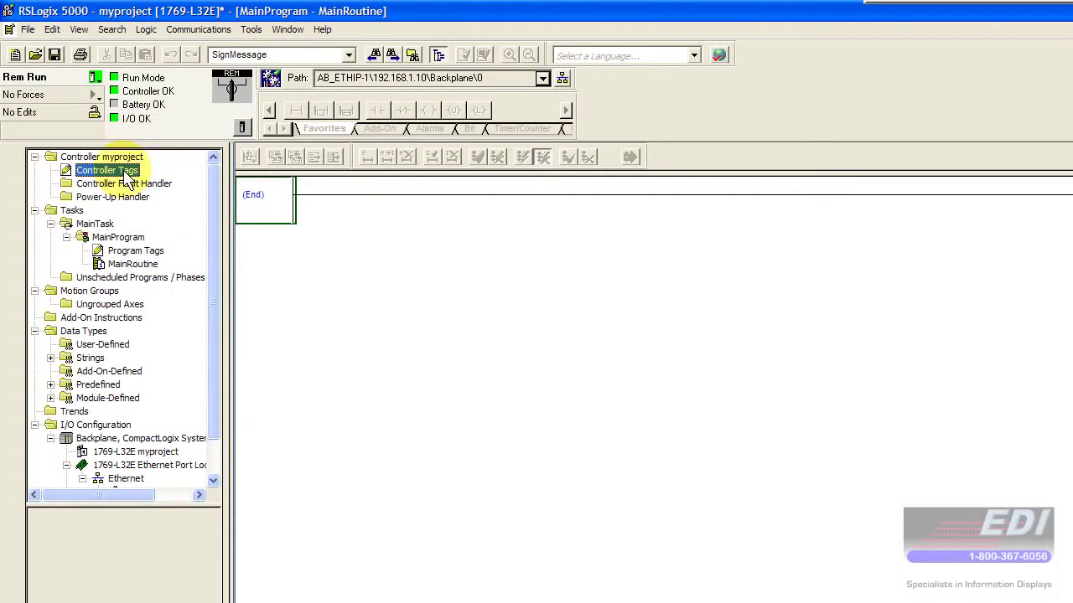
Step: Open Controller Tags and inspect LED_SIGN:I SINT[32] and LED_SIGN:O SINT[496] data, then collapse them
double_click(126, 172)
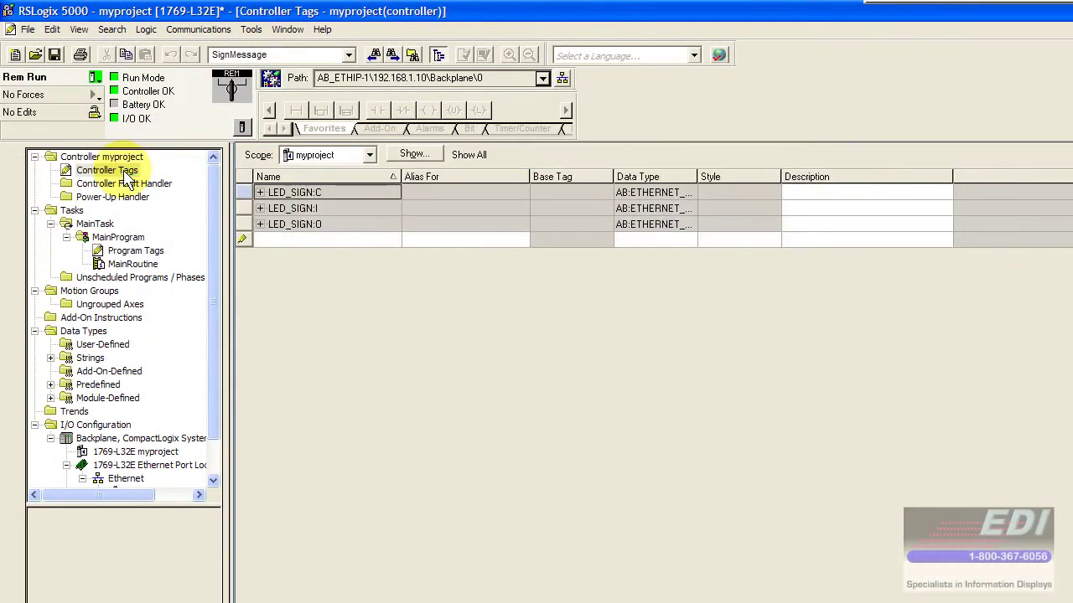
click(260, 209)
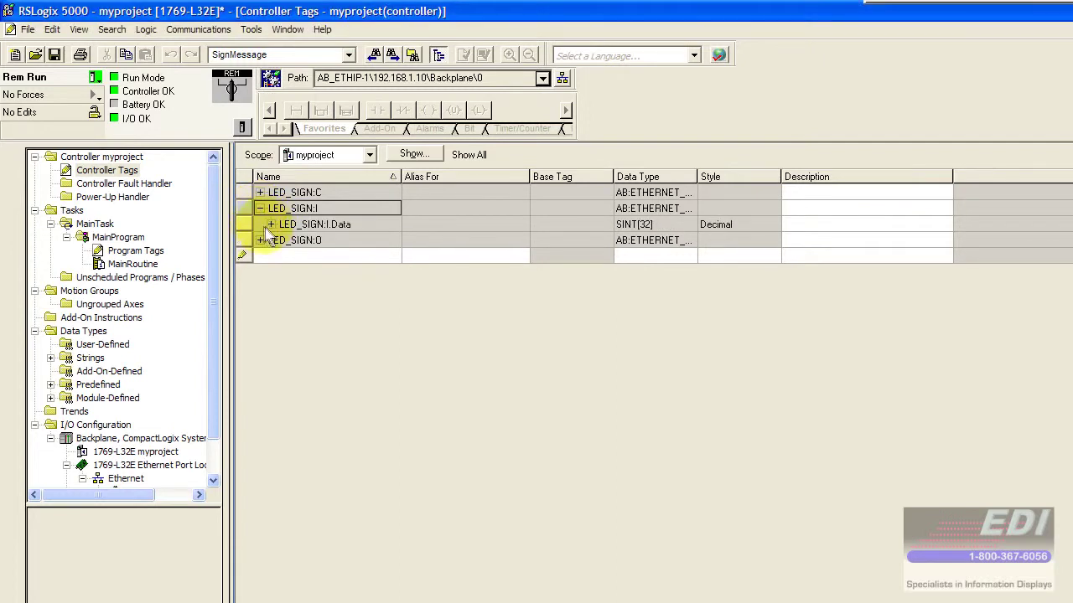
click(269, 225)
click(261, 209)
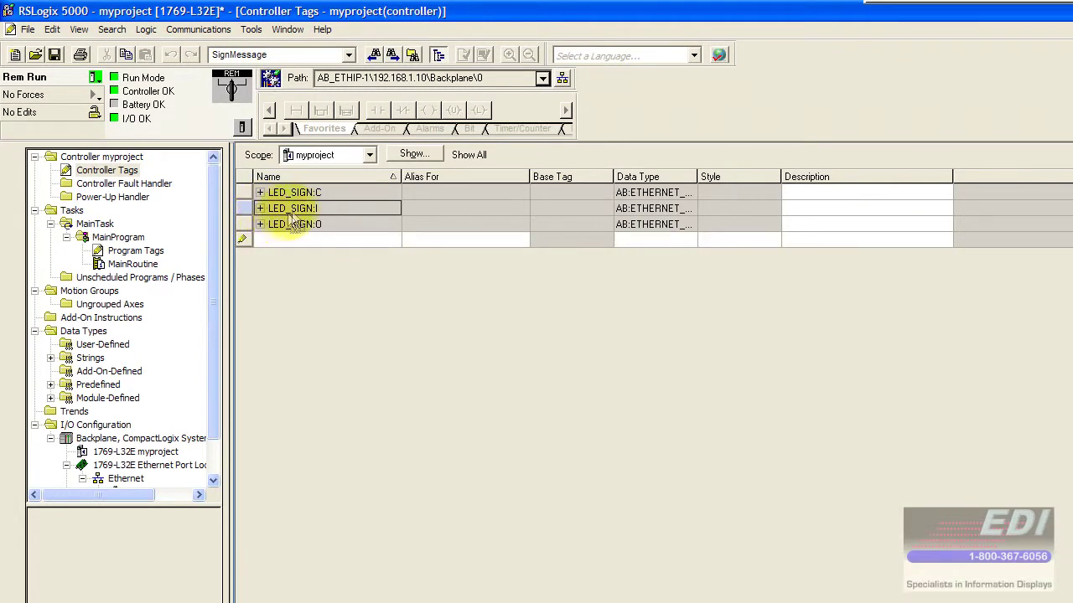
click(260, 225)
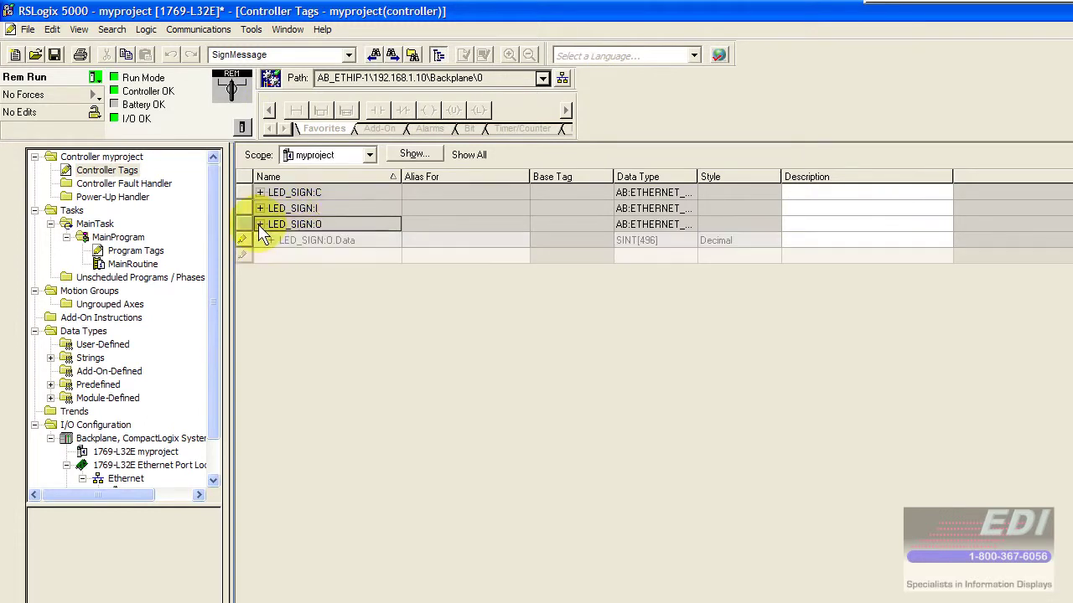
click(270, 241)
click(260, 224)
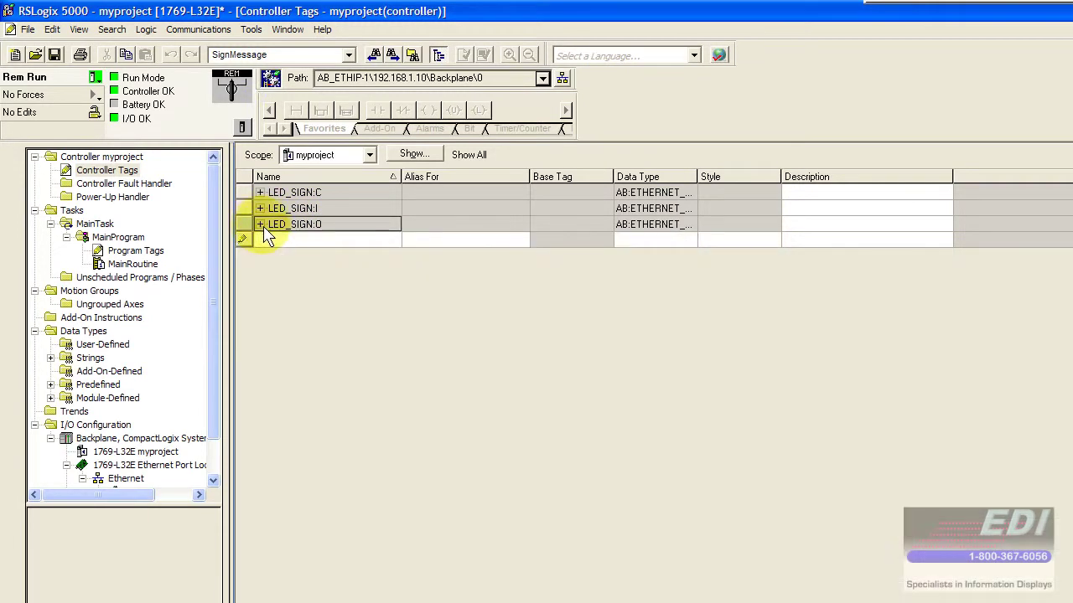